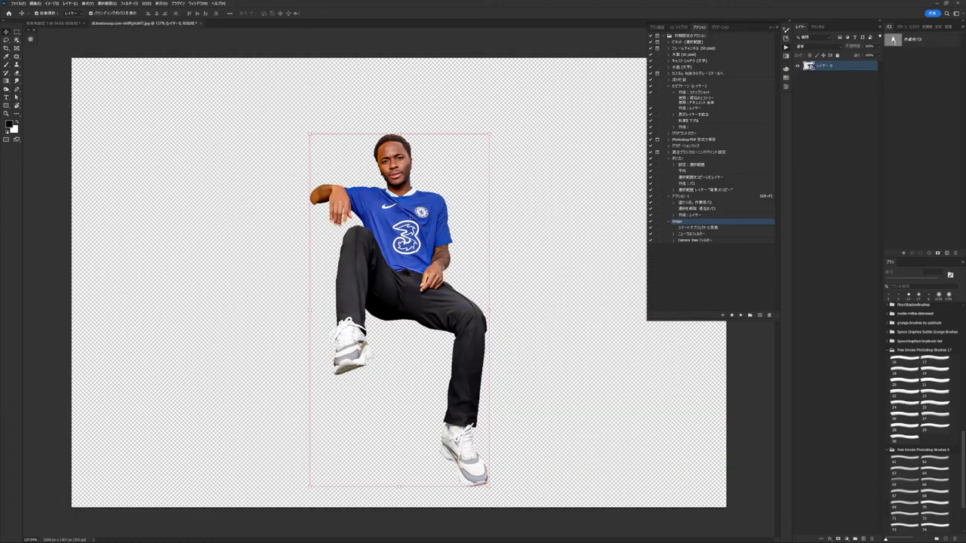
Step: Place the seated player into the logo document, lower the 3 logo about 88 px, and enlarge the player
left_click_drag(57, 23, 422, 273)
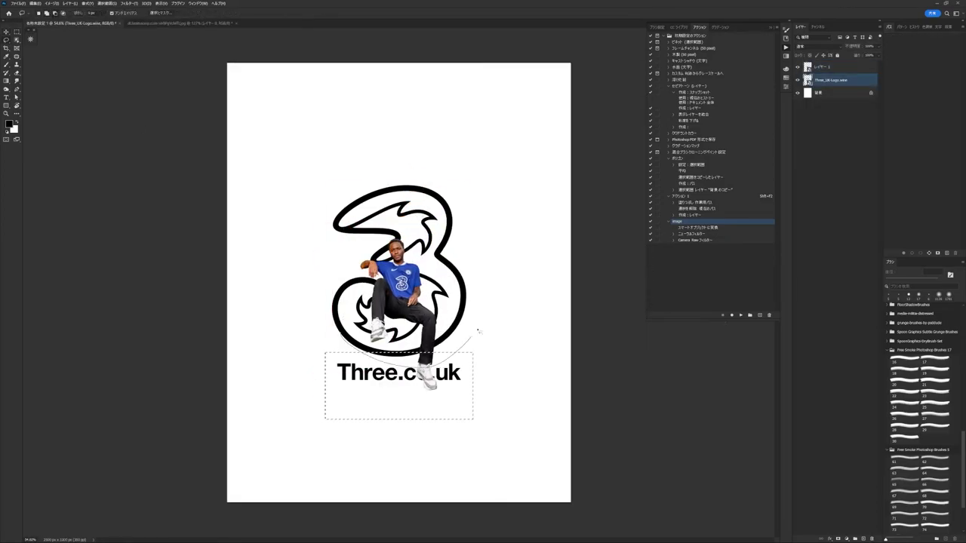
left_click_drag(454, 288, 464, 364)
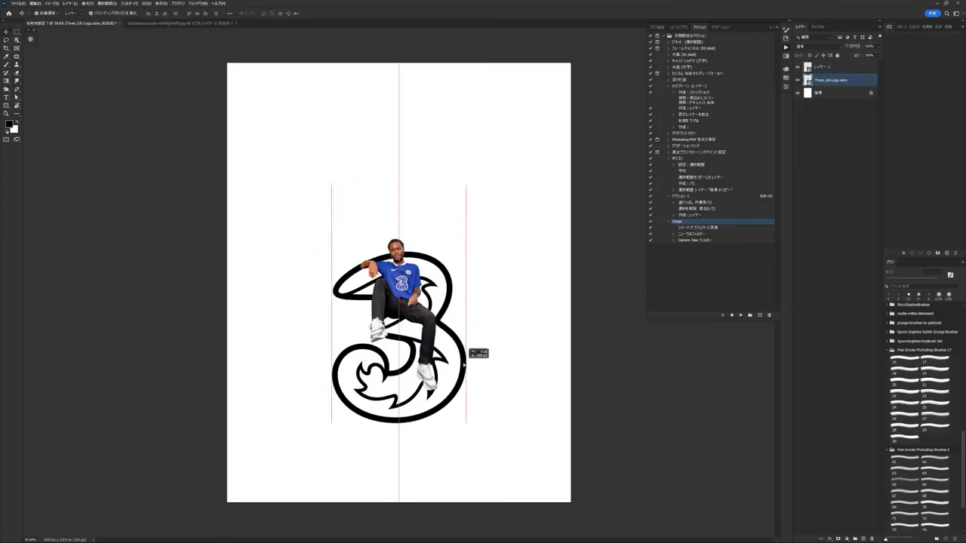
left_click_drag(439, 315, 548, 319)
key("Return")
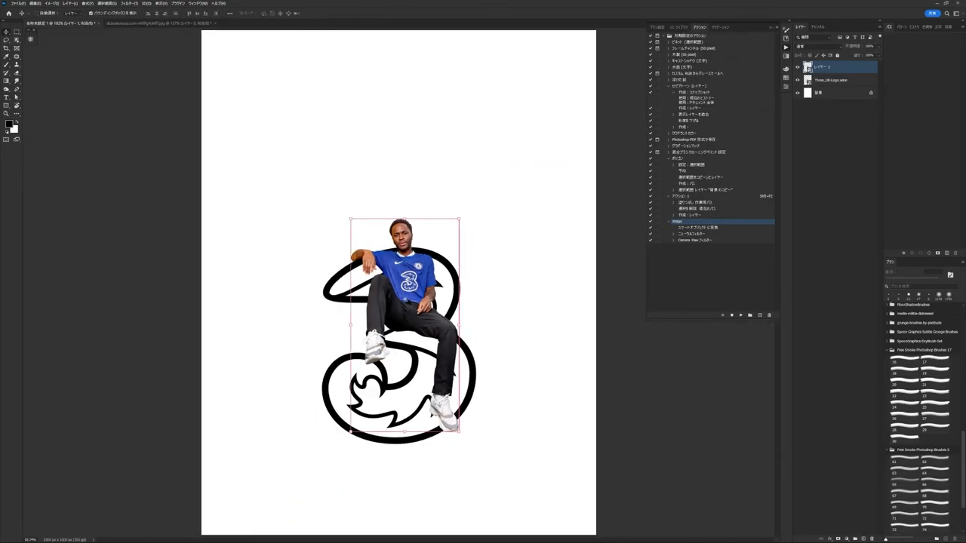
left_click(159, 9)
left_click(203, 162)
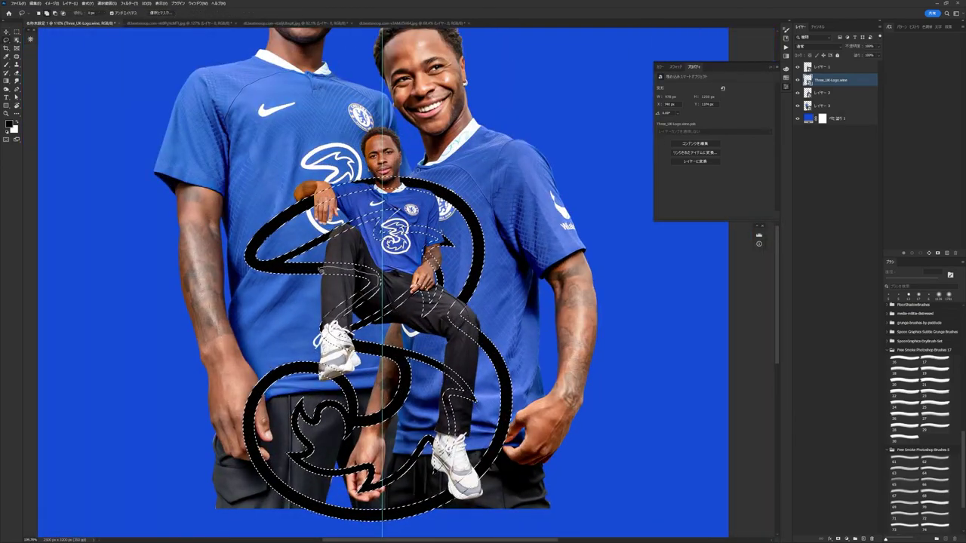
Step: Add Hue/Saturation to the logo smart object and recolour its fill layer yellow
scroll(378, 320, "down", 2)
scroll(378, 321, "down", 2)
scroll(378, 321, "down", 3)
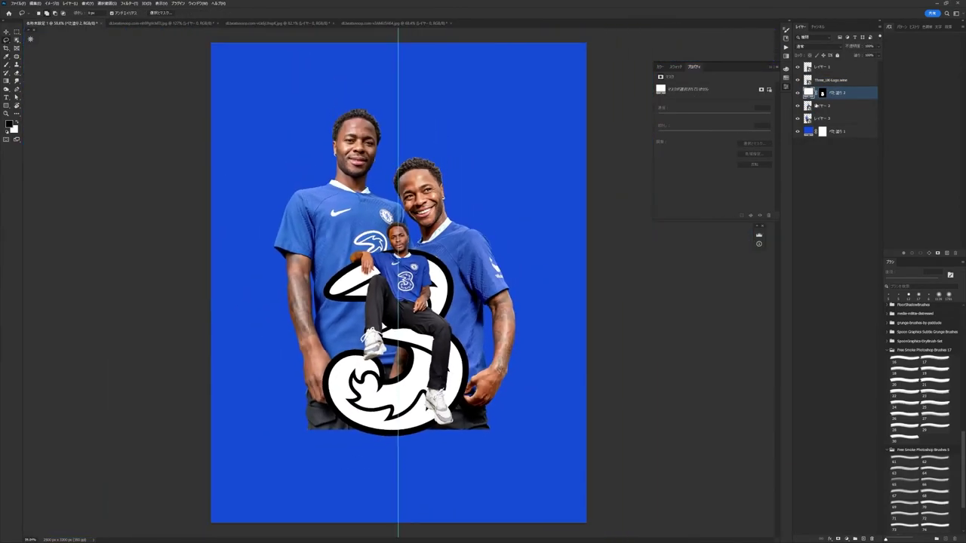
left_click(830, 80)
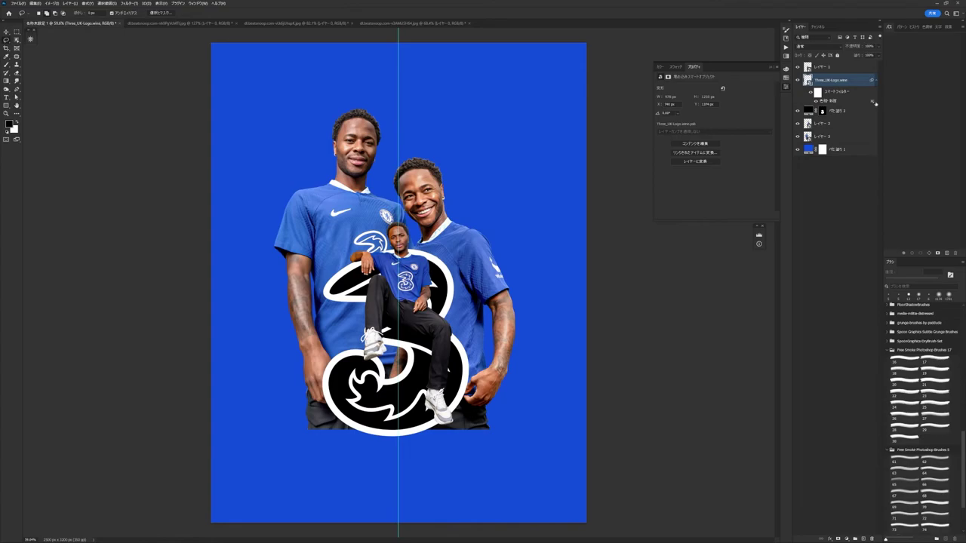
double_click(808, 111)
left_click_drag(642, 287, 618, 305)
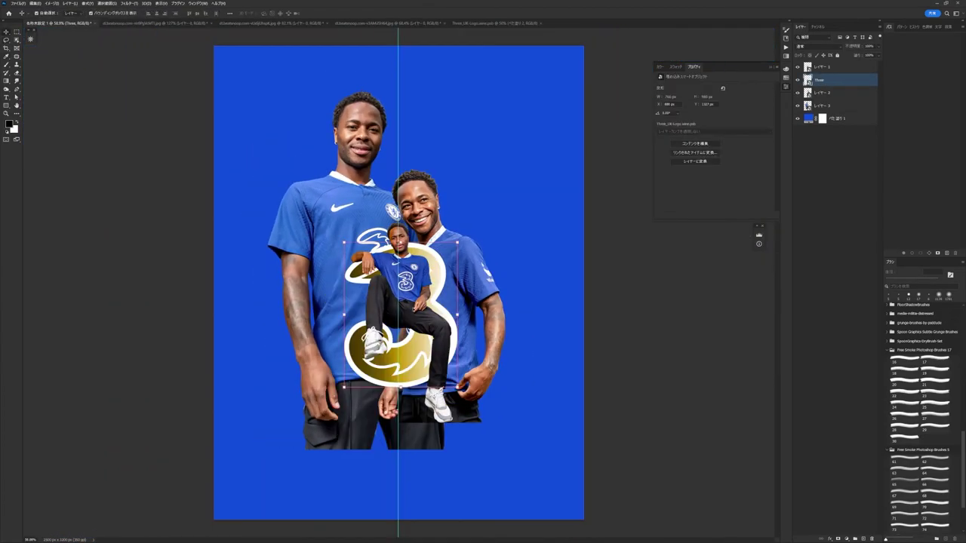
Step: Keep the logo fill yellow in its source document, then run a command from the Three layer's menu
key("ctrl+shift+Tab")
double_click(808, 96)
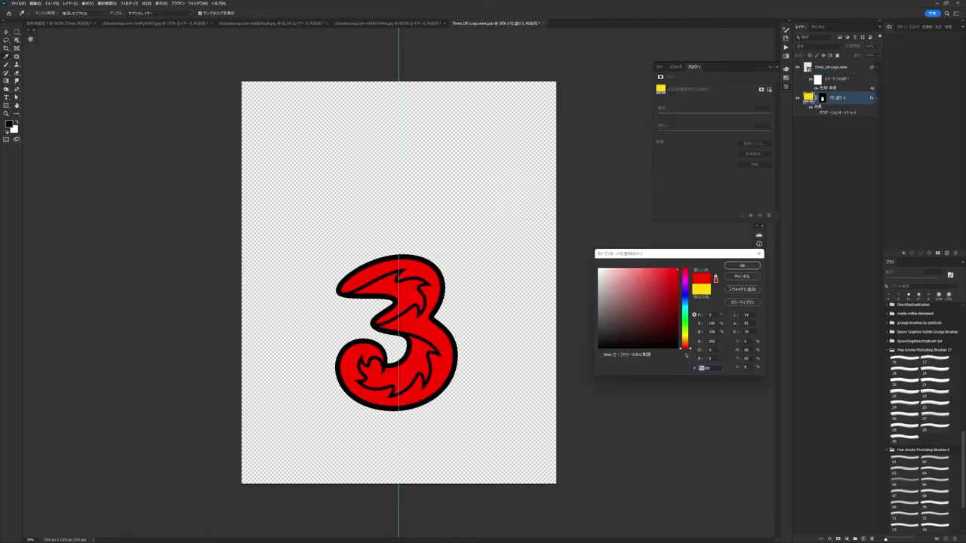
left_click_drag(685, 272, 685, 297)
key("Escape")
key("ctrl+Tab")
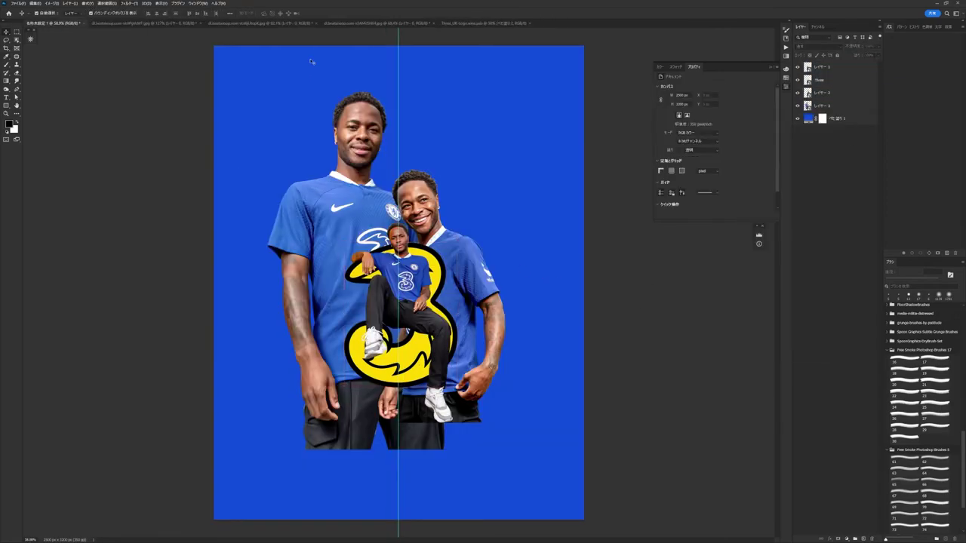
right_click(819, 79)
left_click(783, 123)
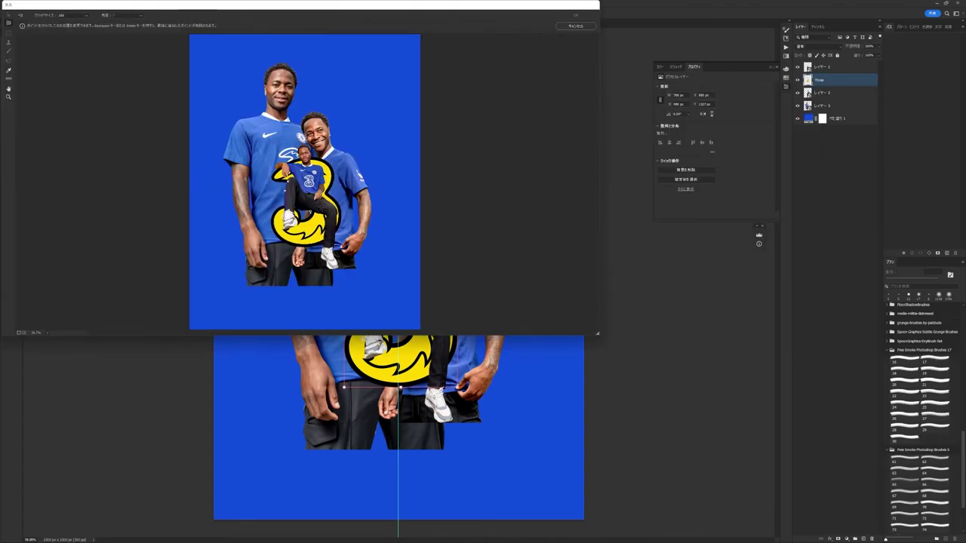
Step: Close the preview and start an Edit > Transform > Warp on the Three logo
key("Escape")
left_click(34, 3)
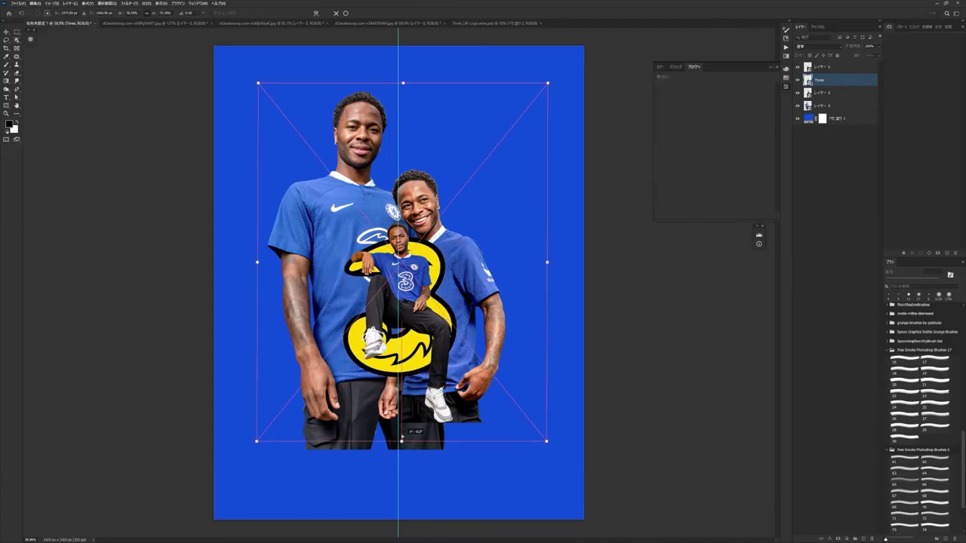
left_click(110, 184)
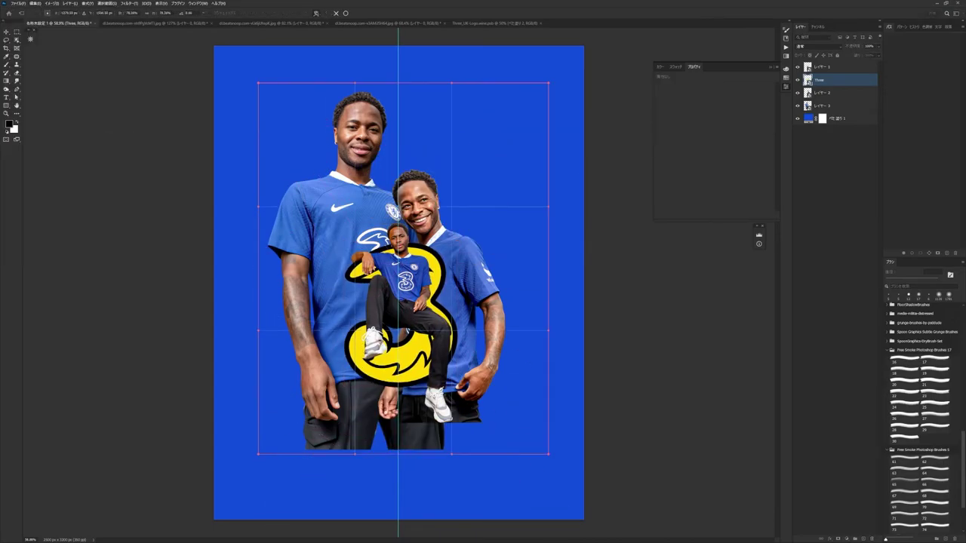
left_click(316, 13)
Step: Apply a Flag warp preset to the logo and lower its Bend value
left_click(172, 13)
left_click(168, 65)
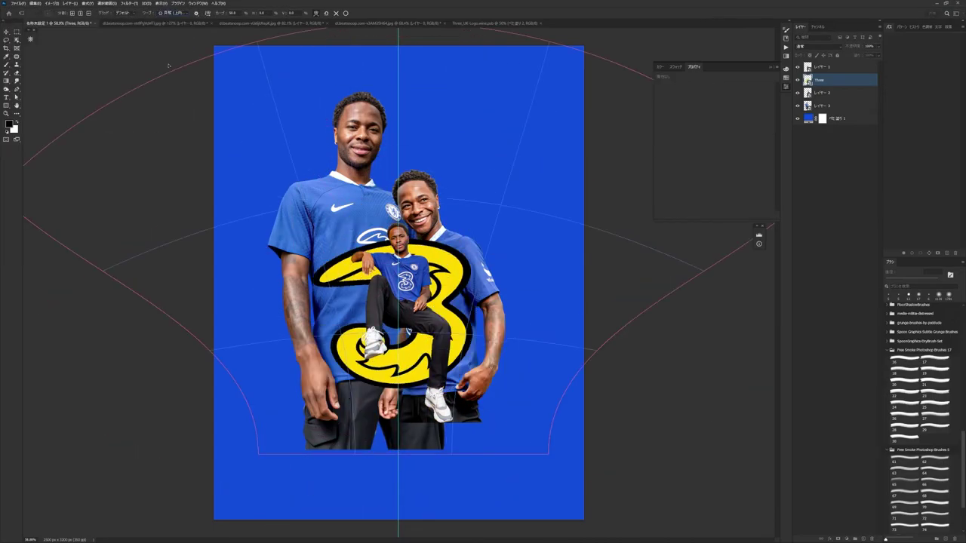
left_click(172, 92)
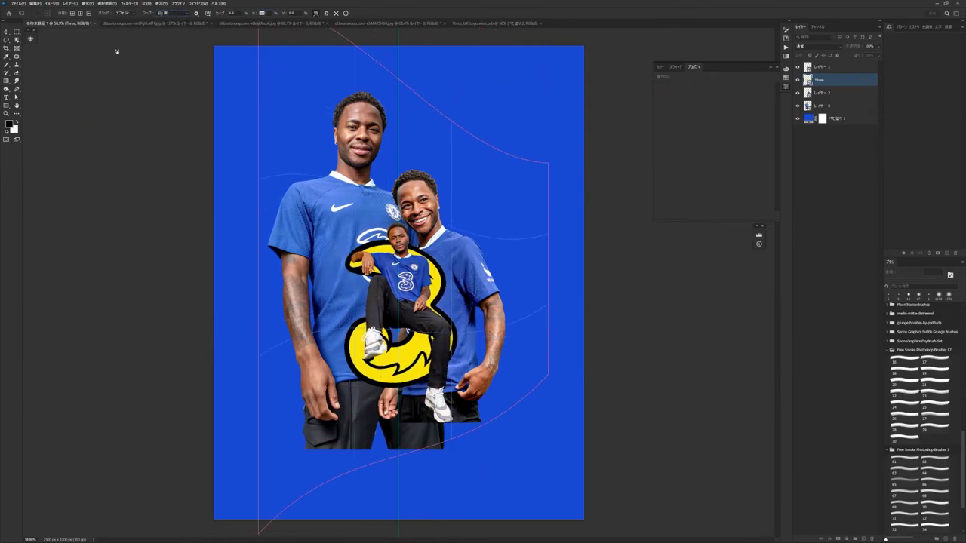
left_click(177, 129)
left_click_drag(286, 13, 623, 12)
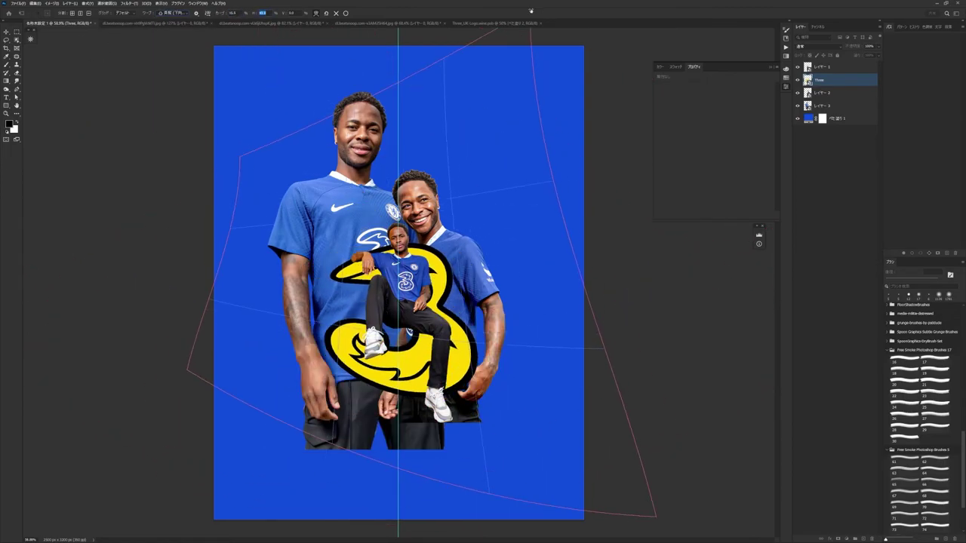
left_click_drag(219, 13, 189, 21)
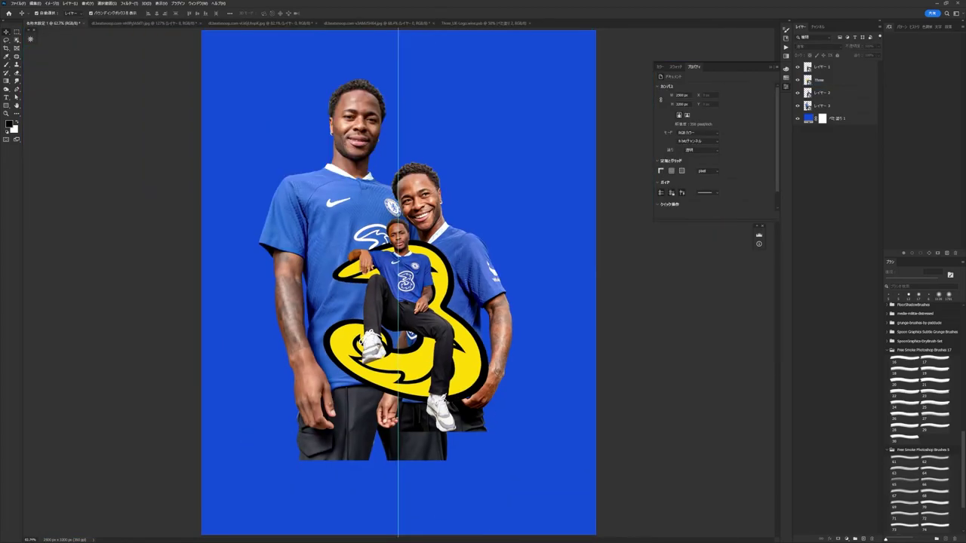
scroll(555, 272, "up", 5)
scroll(555, 272, "down", 5)
scroll(554, 271, "up", 1)
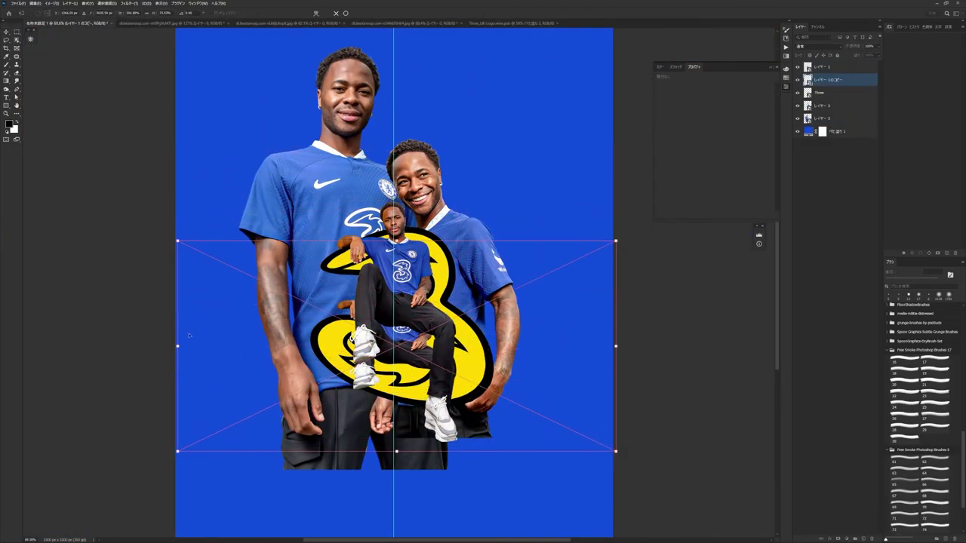
Step: Commit the warp and change the duplicated player layer's blend mode
key("Return")
left_click(817, 46)
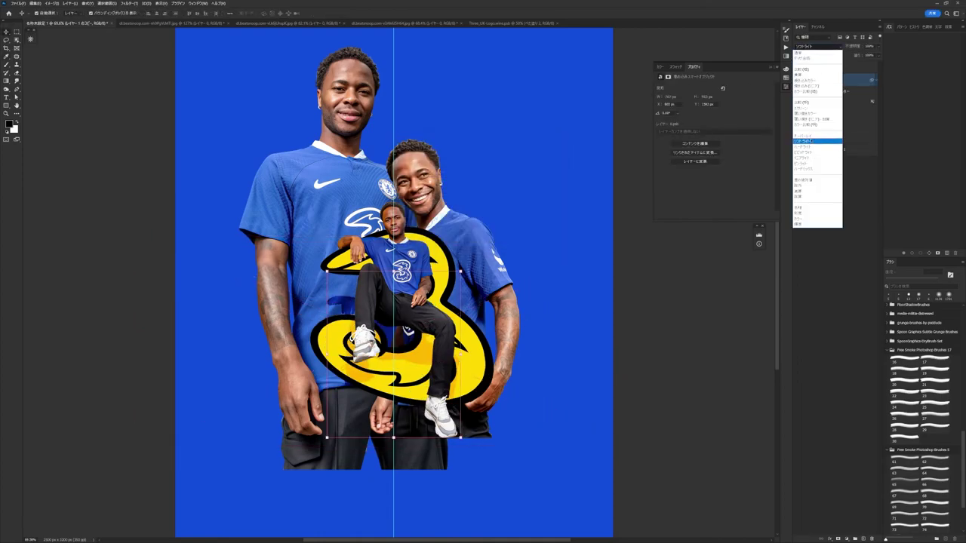
left_click(804, 140)
scroll(443, 332, "down", 1)
scroll(443, 333, "up", 3)
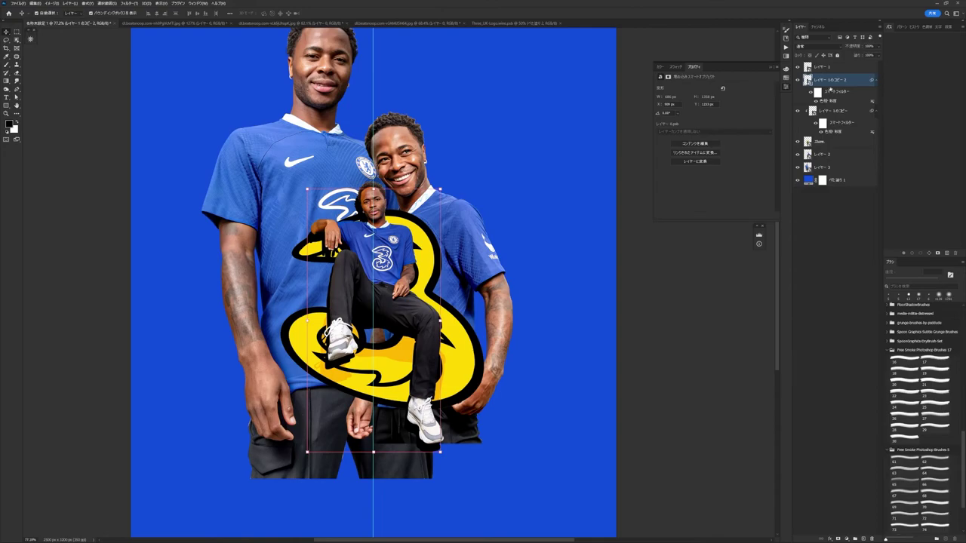
Step: Apply a Gaussian Blur to the player copy for a soft shadow
left_click(129, 3)
mouse_move(98, 101)
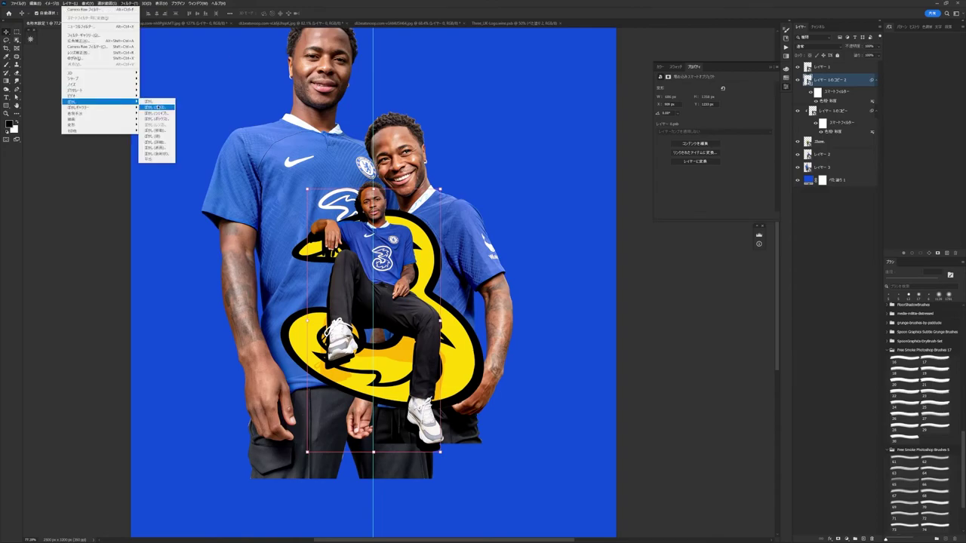
left_click(155, 136)
key("Return")
key("v")
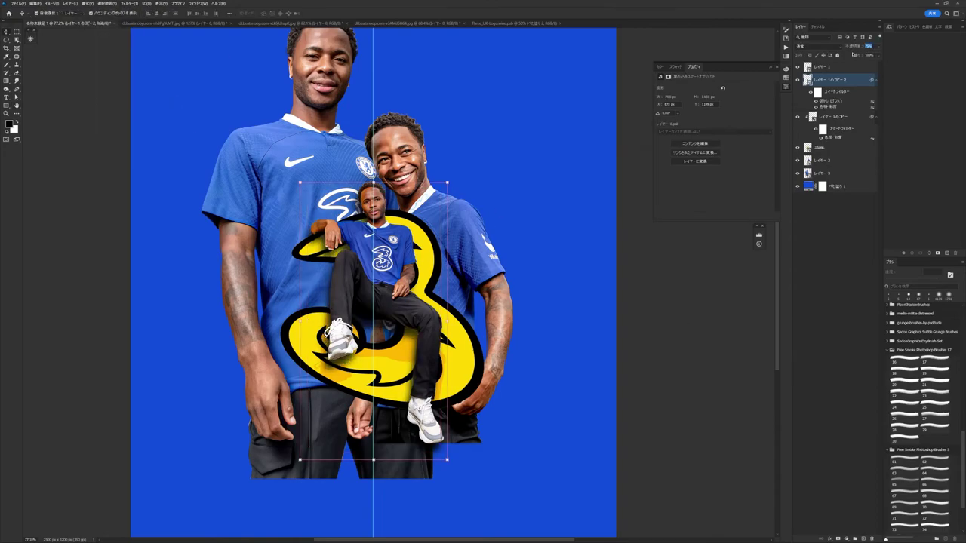
scroll(527, 301, "down", 2)
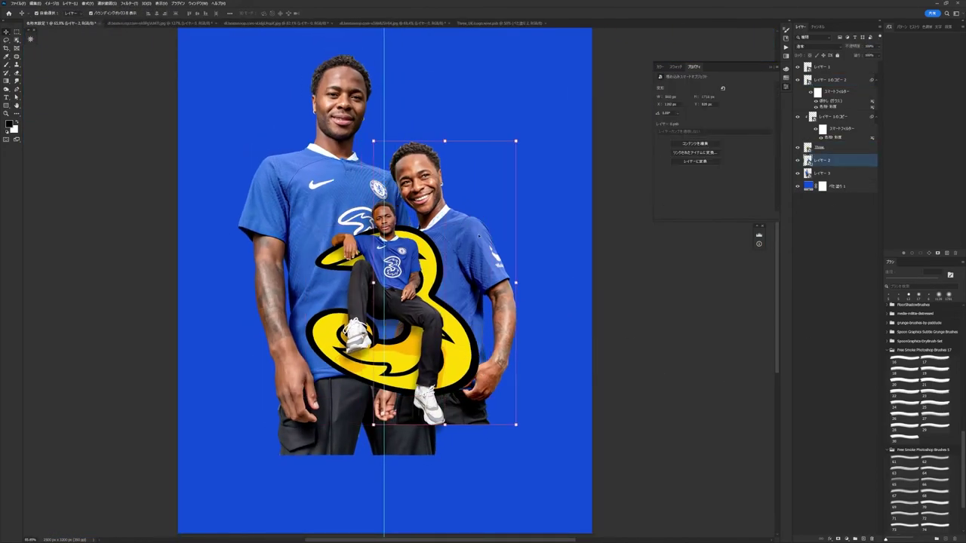
scroll(589, 283, "down", 1)
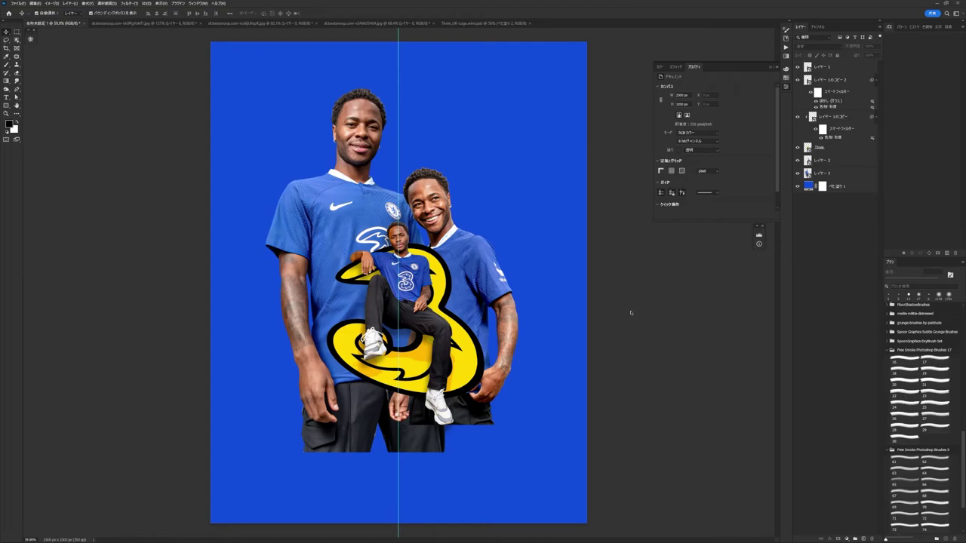
Step: Apply a Displace filter to the Three logo using a texture PSD as the map
left_click(129, 3)
left_click(151, 15)
key("Return")
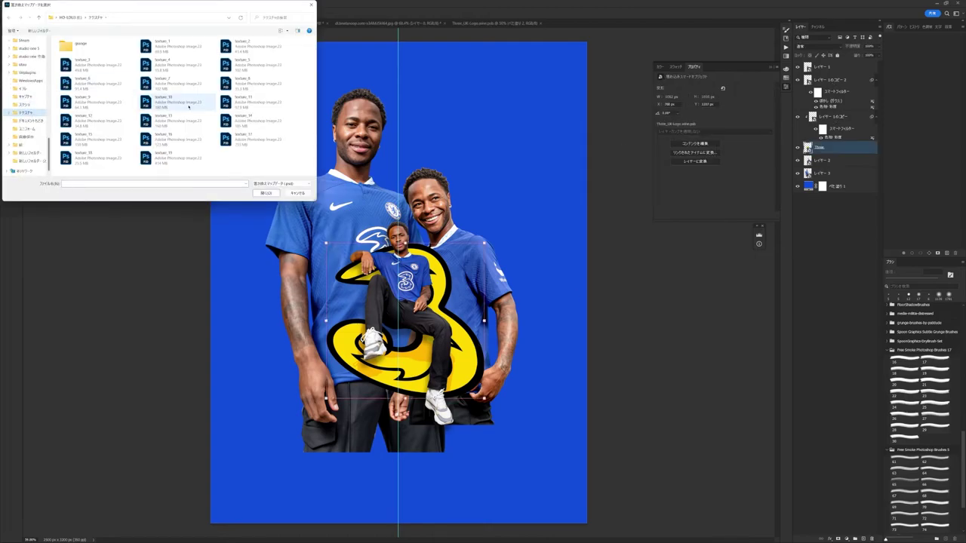
double_click(83, 102)
double_click(830, 167)
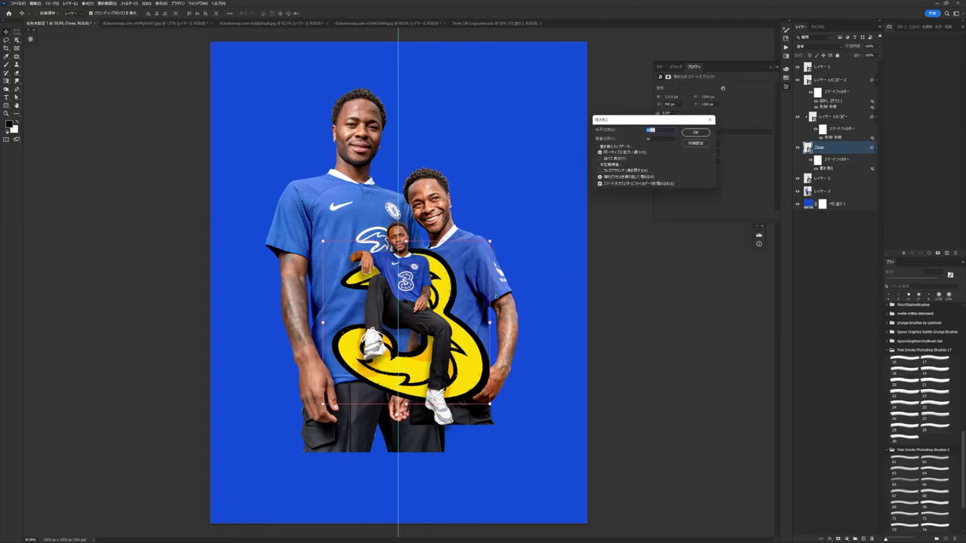
key("Return")
Step: Run a second Displace pass with the texture map, then open the logo's smart-object contents
left_click(266, 193)
double_click(830, 167)
key("Return")
left_click(260, 194)
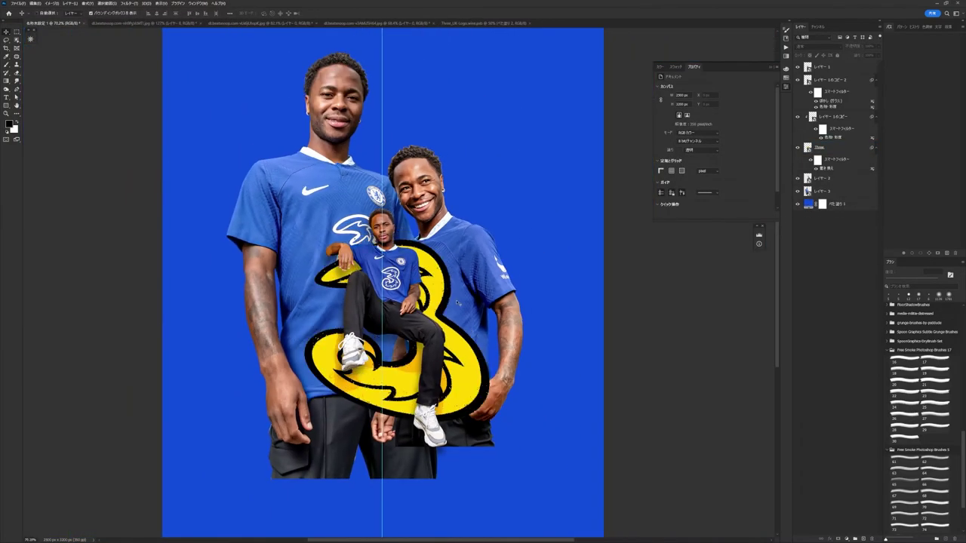
key("Return")
left_click(265, 193)
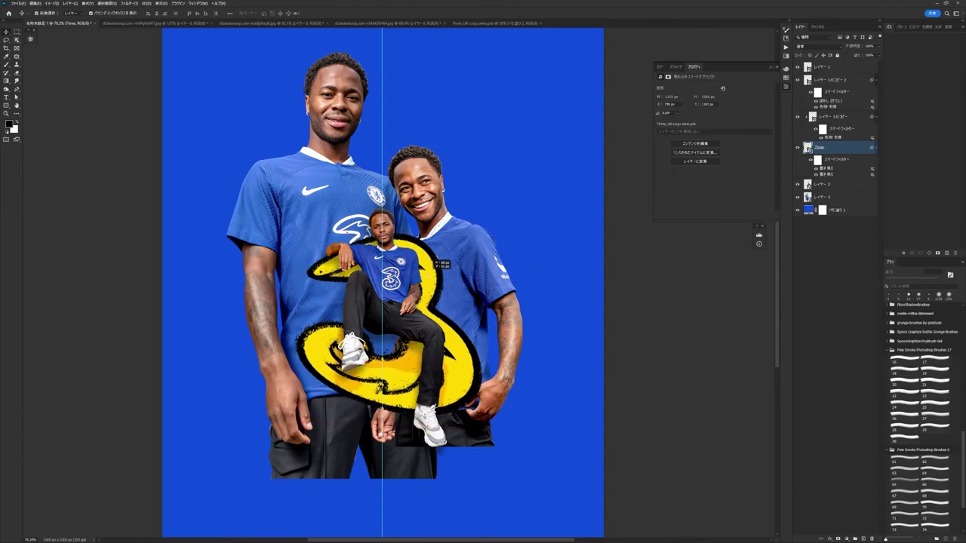
double_click(807, 148)
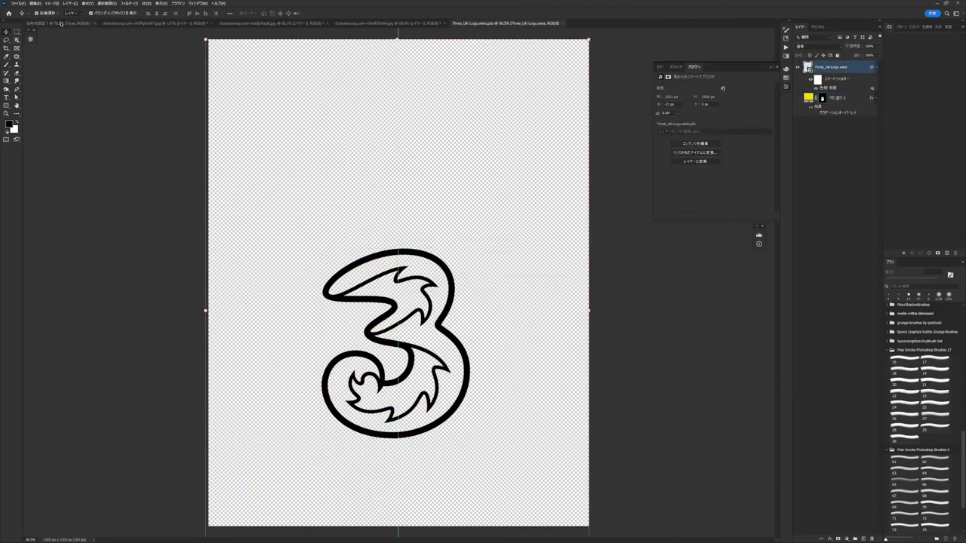
Step: Return to the poster document showing the players over the lion crest
left_click(61, 23)
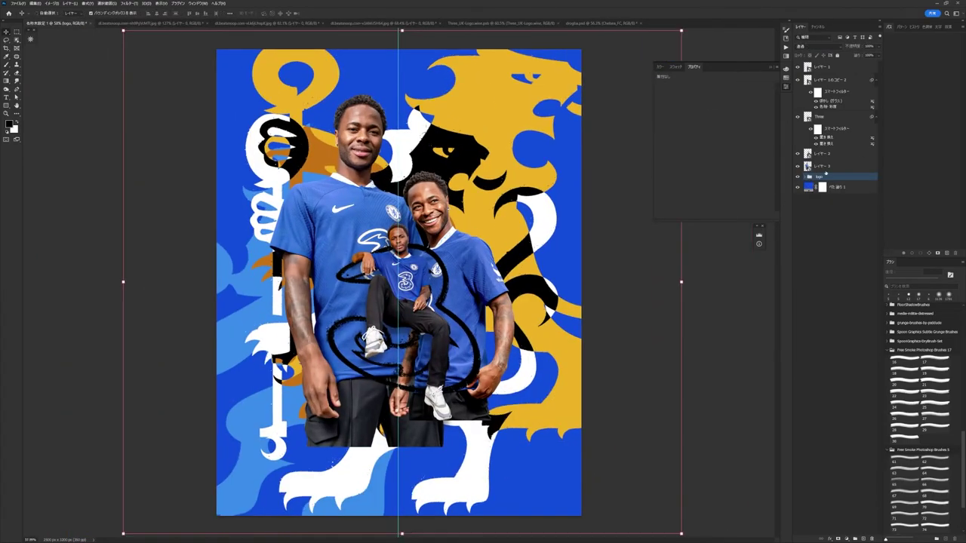
Step: On the Chelsea_FC copy 2 layer, mask away the white fade under the players' trousers
left_click(815, 189)
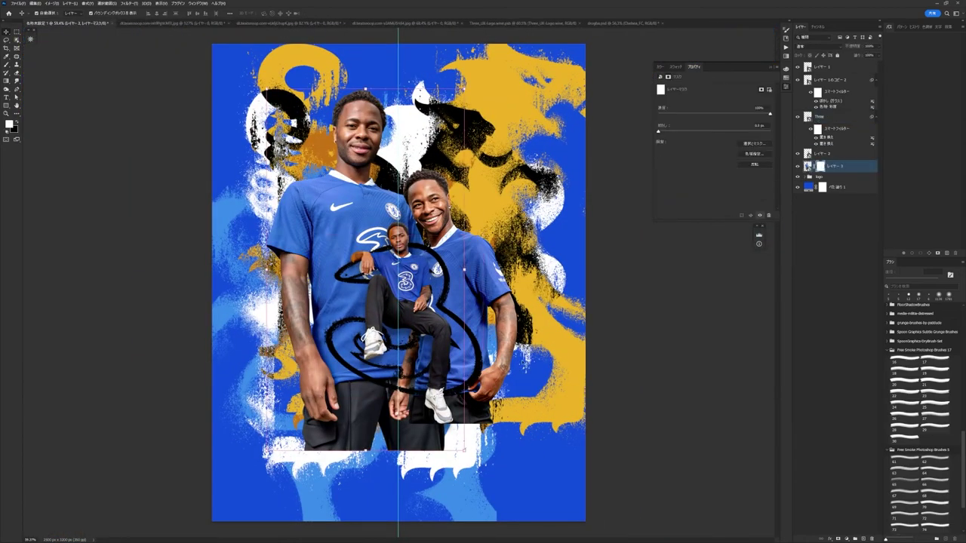
left_click_drag(316, 474, 398, 398)
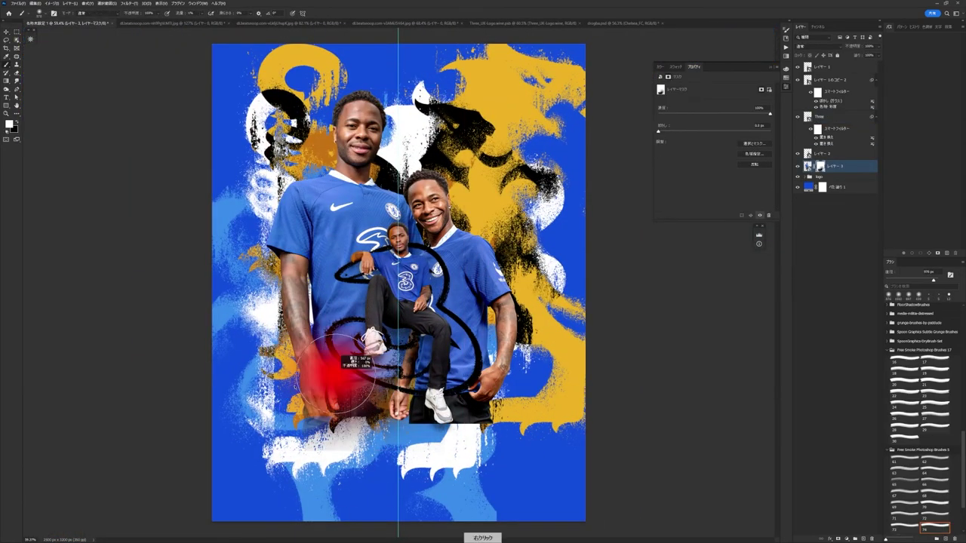
left_click_drag(480, 362, 474, 335)
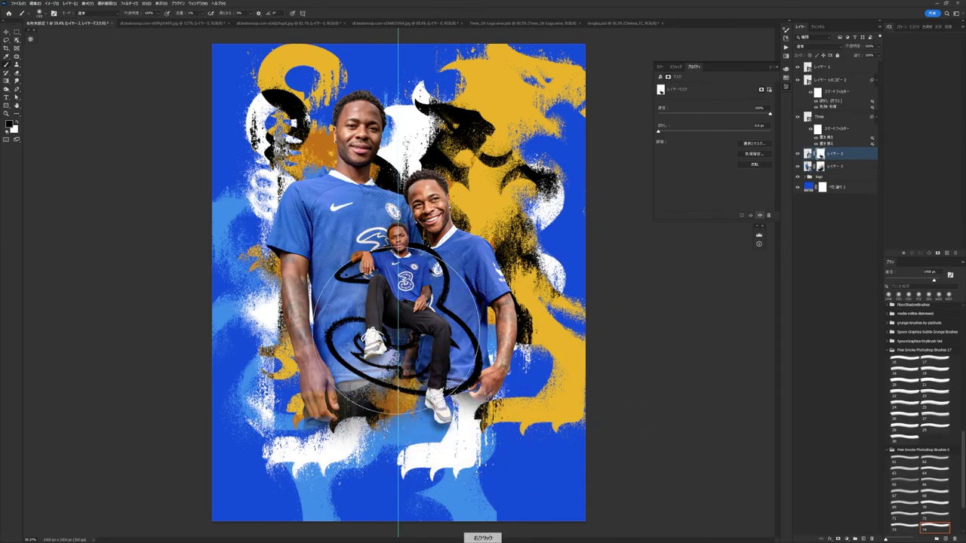
key("v")
left_click(623, 249)
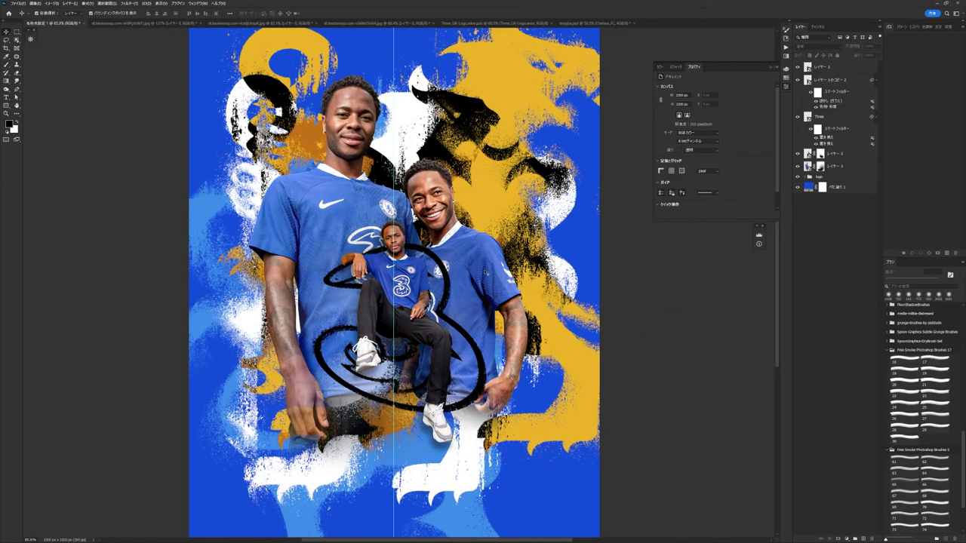
Step: Add two gradient maps, giving the second a blue preset in Color blend mode
left_click(818, 533)
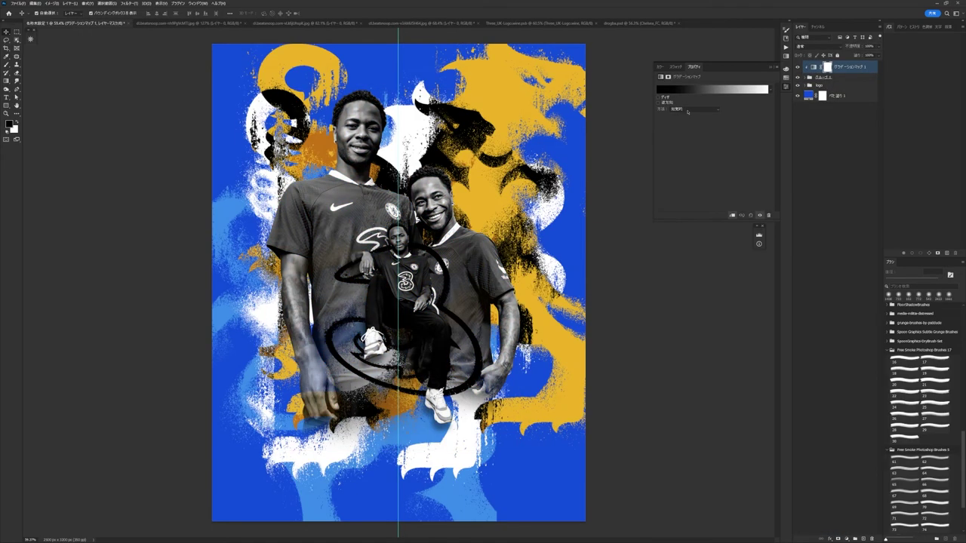
scroll(818, 46, "down", 4)
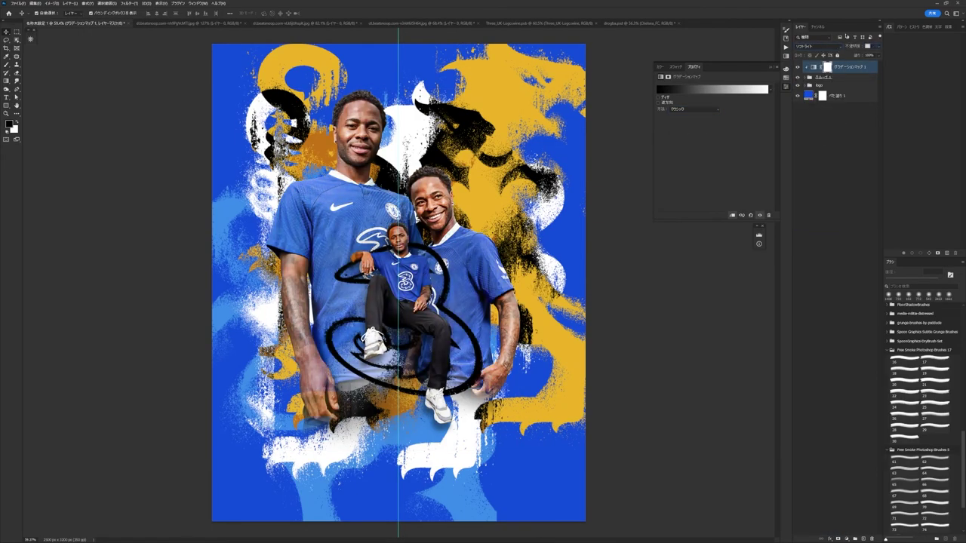
left_click(819, 533)
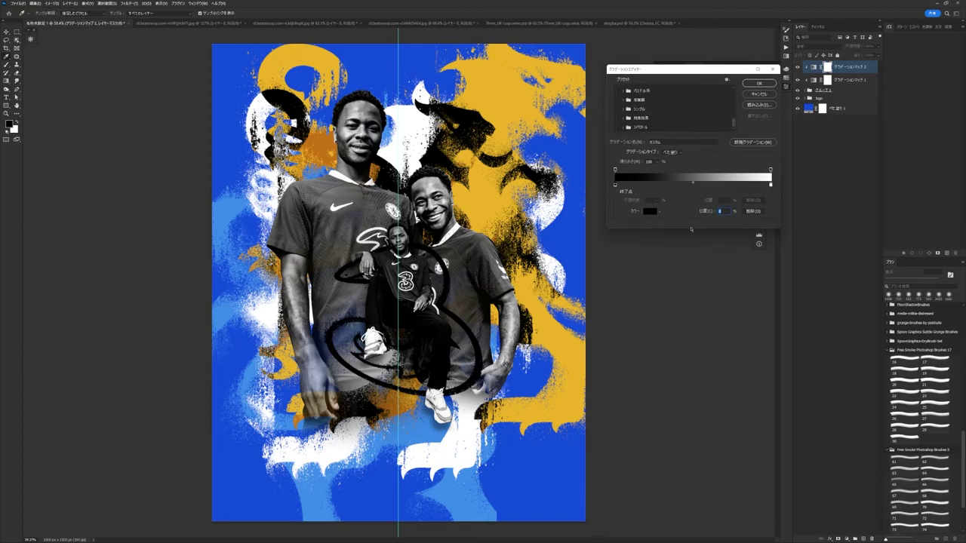
left_click_drag(691, 228, 691, 370)
left_click(631, 250)
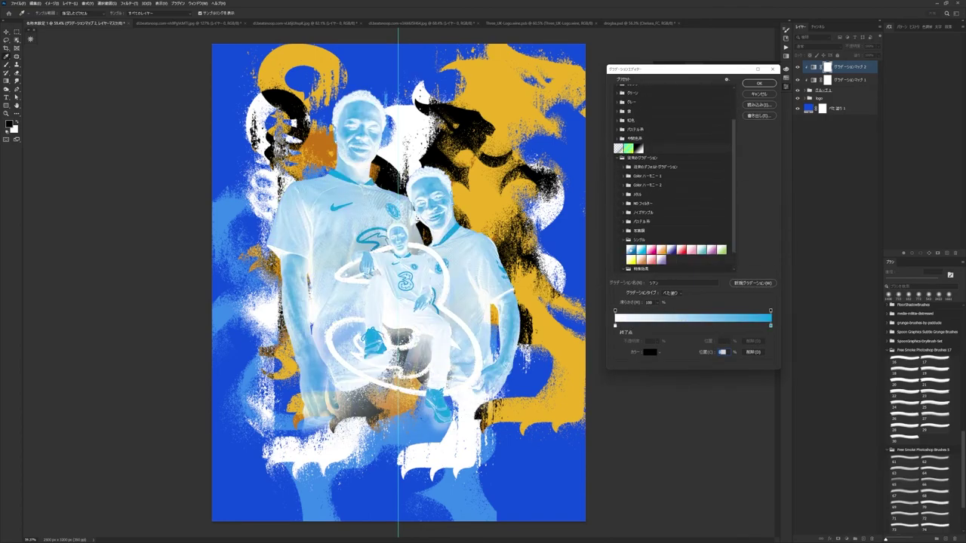
left_click(670, 250)
left_click(759, 82)
left_click(817, 46)
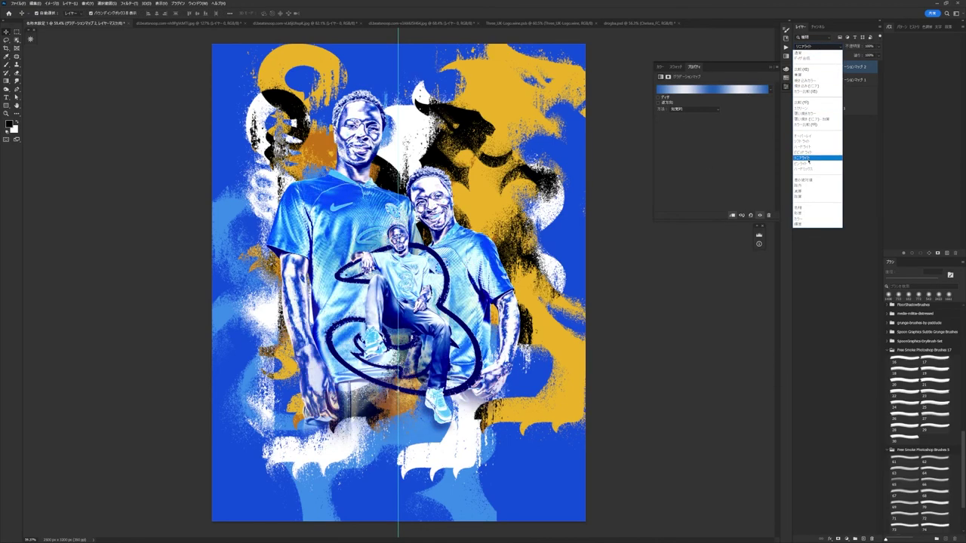
left_click(805, 214)
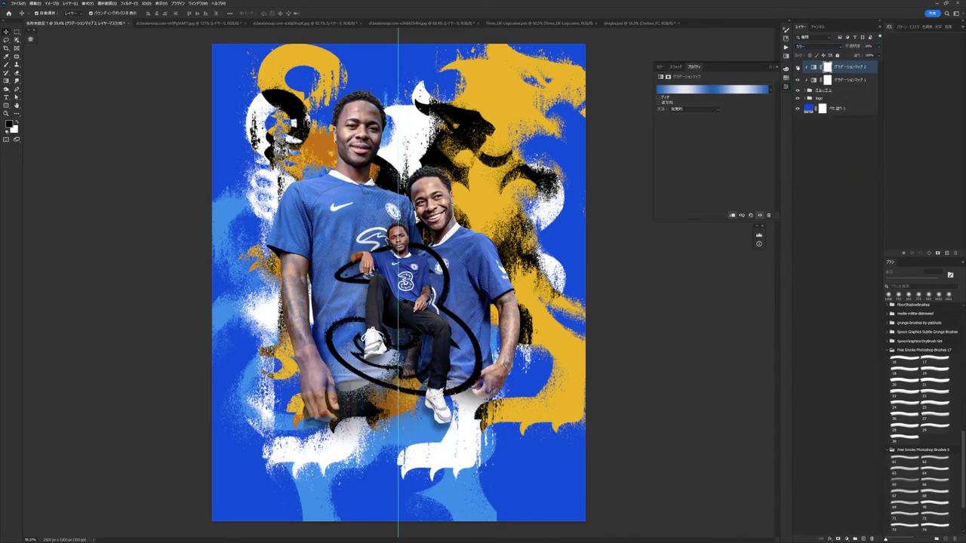
Step: Try Color Harmony and other gradient presets and preview blend modes on the second map
left_click(712, 89)
scroll(671, 181, "down", 1)
left_click(640, 186)
left_click(670, 186)
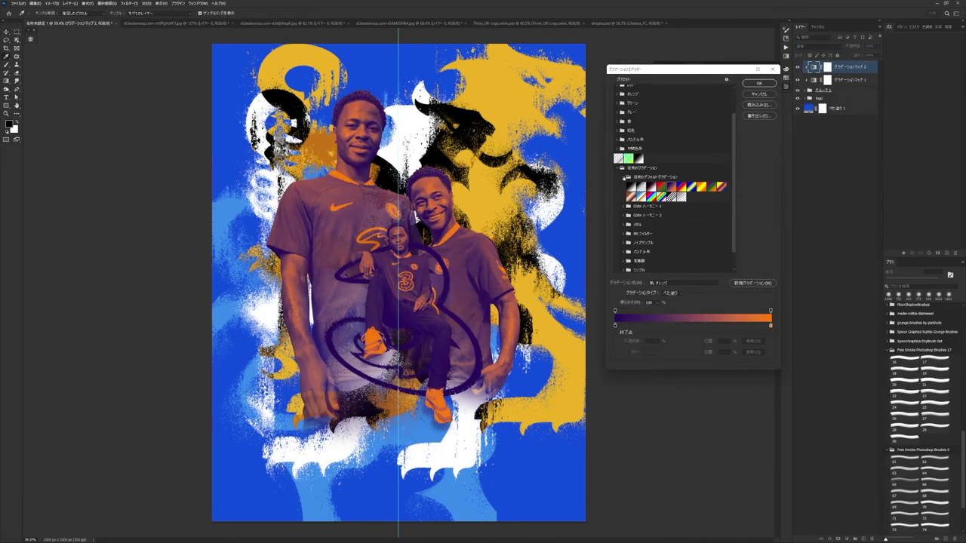
left_click(623, 176)
left_click(628, 186)
left_click(640, 195)
left_click(621, 242)
left_click(641, 189)
key("Return")
left_click(815, 46)
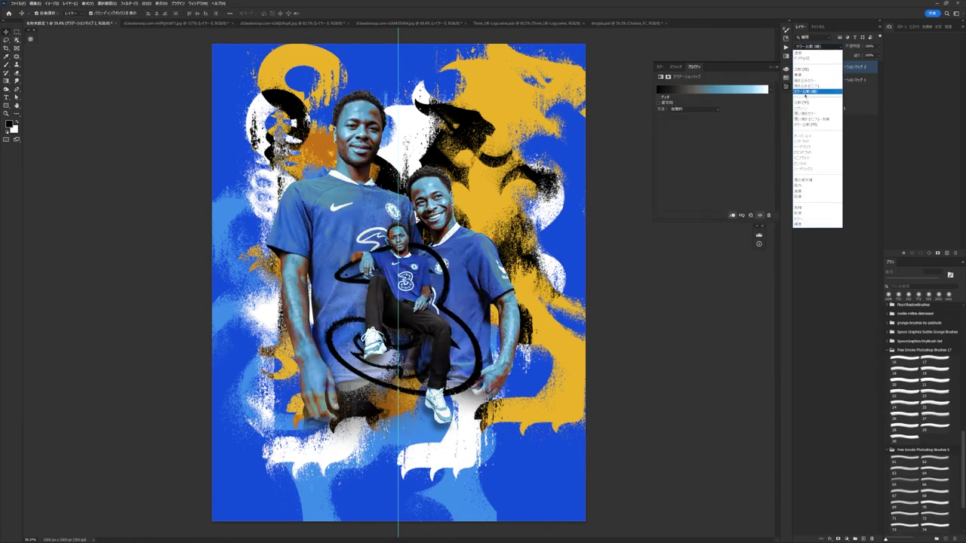
left_click(799, 68)
left_click(815, 46)
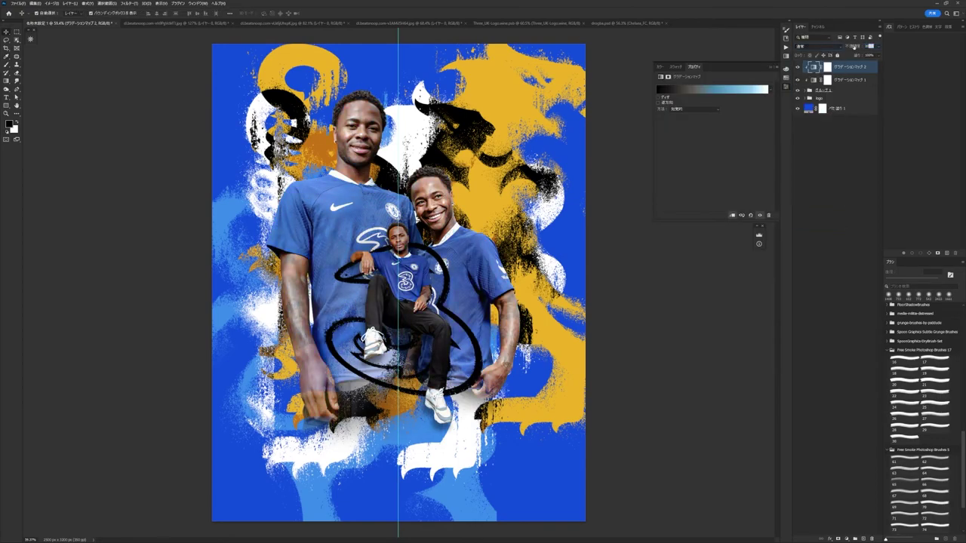
Step: Start a custom gradient and set its first colour stop to #1975ff
left_click(712, 89)
scroll(672, 182, "down", 1)
left_click(623, 213)
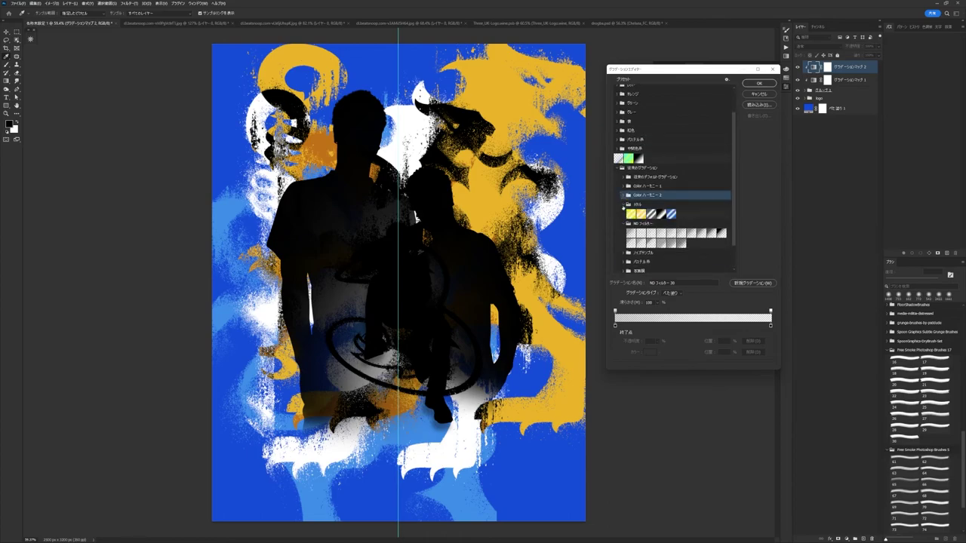
left_click(623, 270)
scroll(671, 181, "down", 1)
left_click(641, 215)
double_click(770, 326)
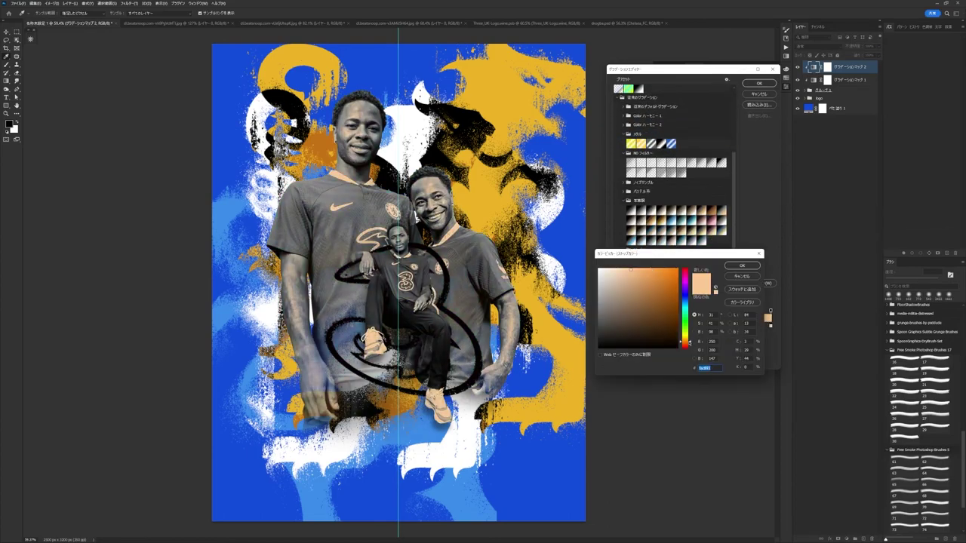
type("1975ff")
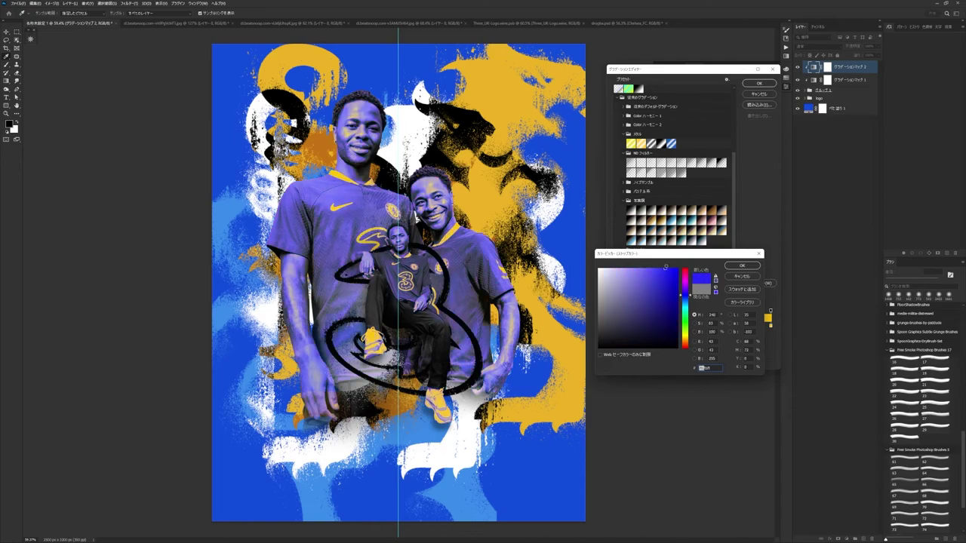
key("Return")
Step: Set the other stop to gold, accept the gradient and blend it in Color mode
double_click(692, 326)
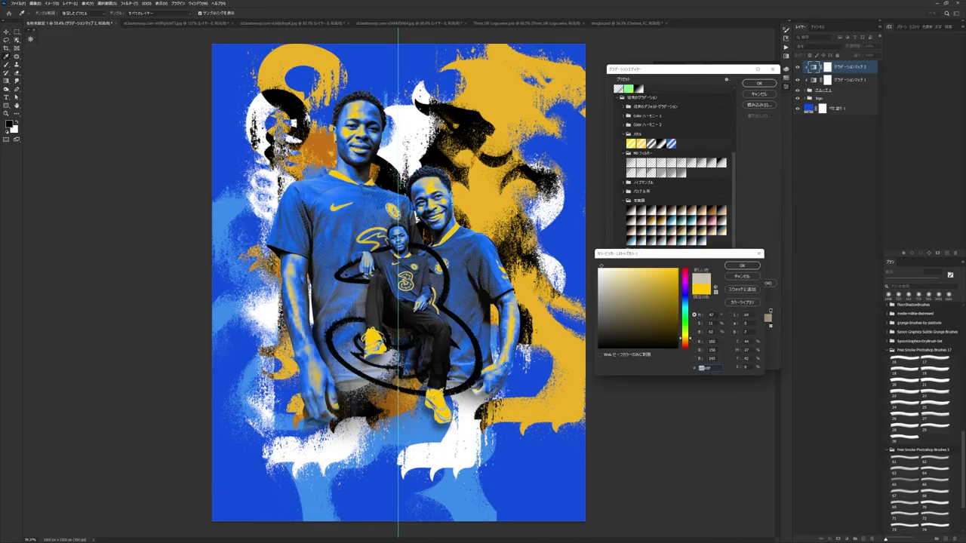
key("Return")
left_click(758, 83)
left_click(817, 46)
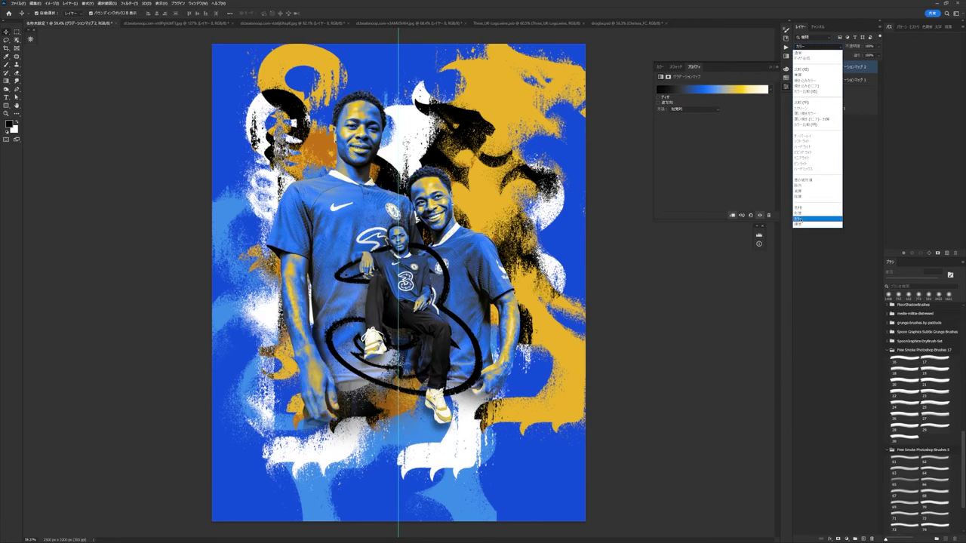
left_click(804, 224)
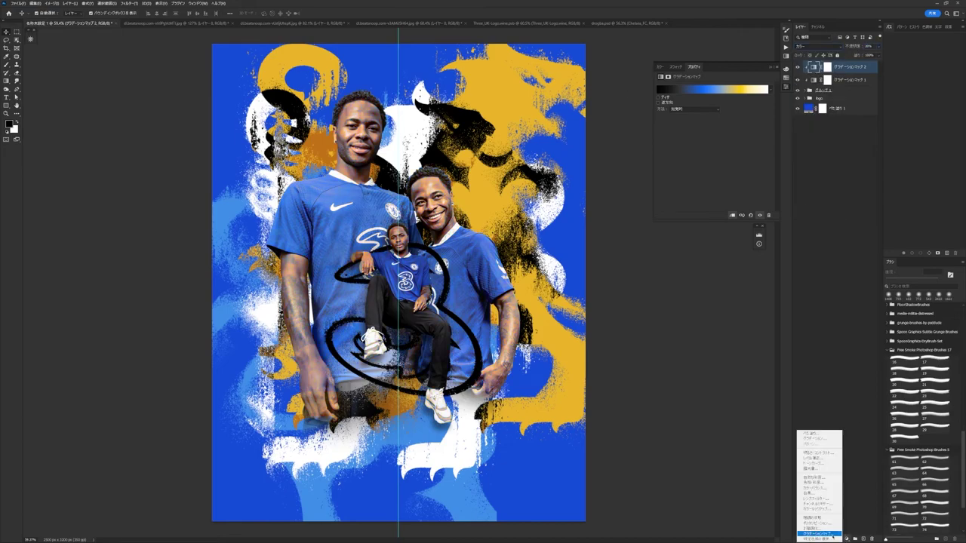
Step: Add a Selective Color layer shifting Blues toward magenta with less yellow, and rebalance Neutrals
left_click(823, 539)
left_click_drag(719, 125, 722, 123)
left_click_drag(714, 137, 707, 136)
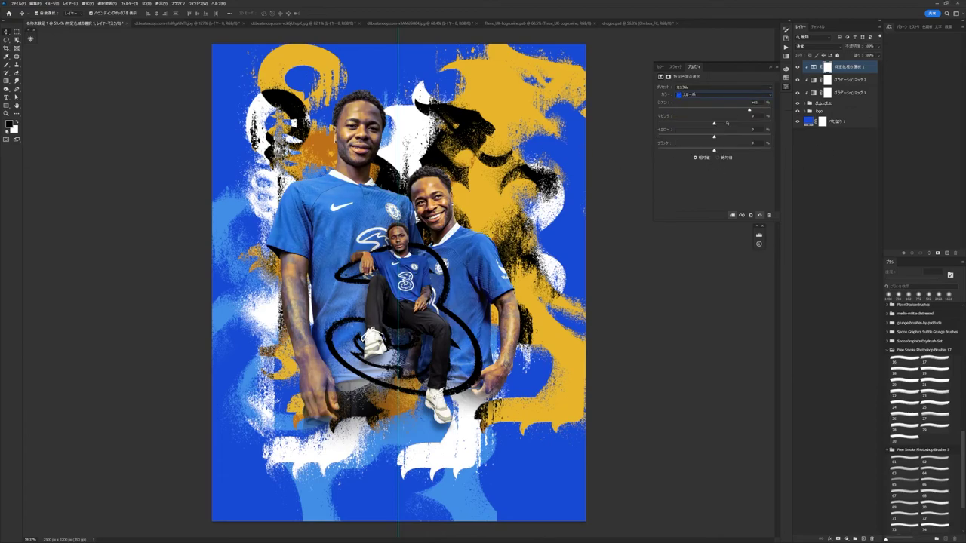
left_click(720, 95)
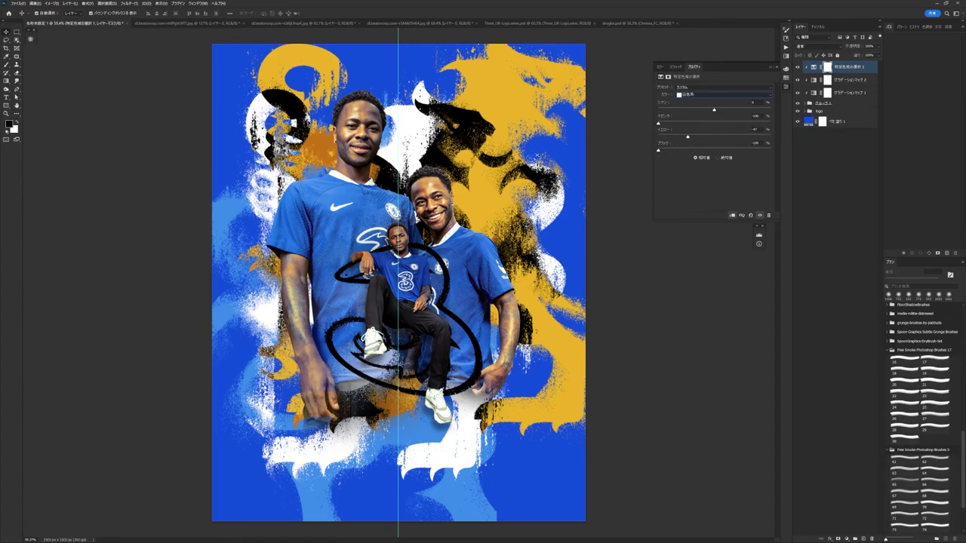
left_click(688, 138)
left_click_drag(714, 137, 747, 141)
left_click_drag(714, 149, 715, 151)
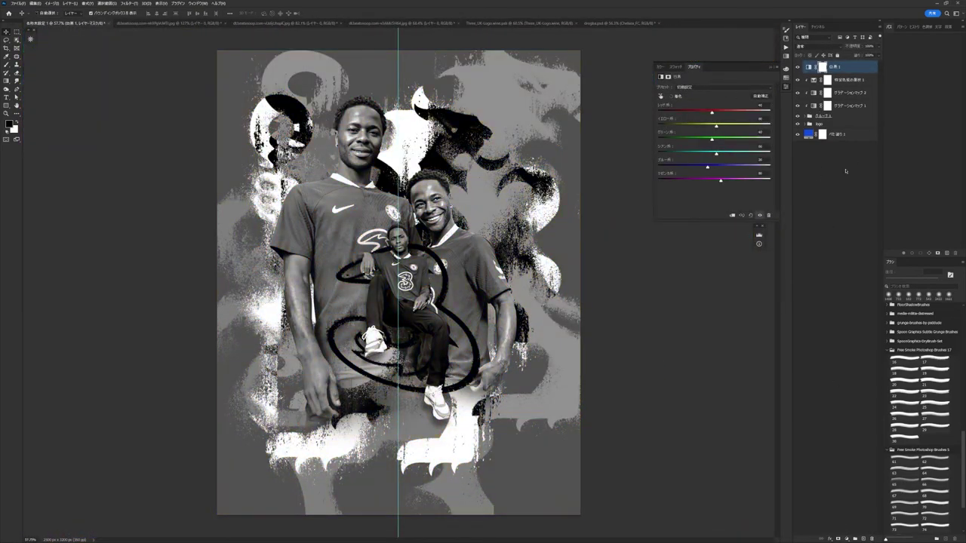
Step: Change the Black & White layer's blend mode, tweak its yellow/red and magenta sliders, and add Curves
left_click(815, 46)
left_click(815, 223)
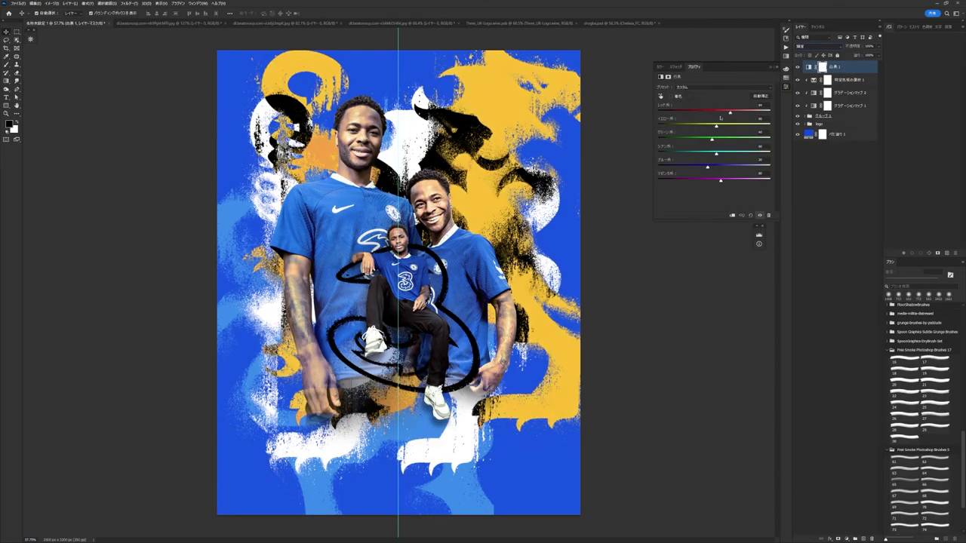
left_click_drag(716, 125, 726, 124)
left_click_drag(720, 180, 699, 167)
left_click(852, 538)
left_click(819, 452)
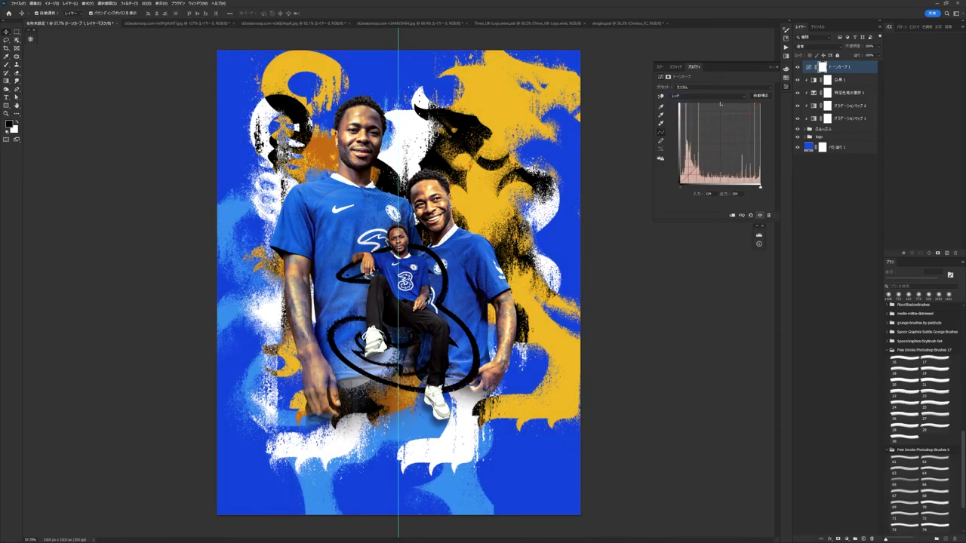
Step: Add a darkening Curves layer in the players group with an inverted black mask and a small white brush
left_click(707, 96)
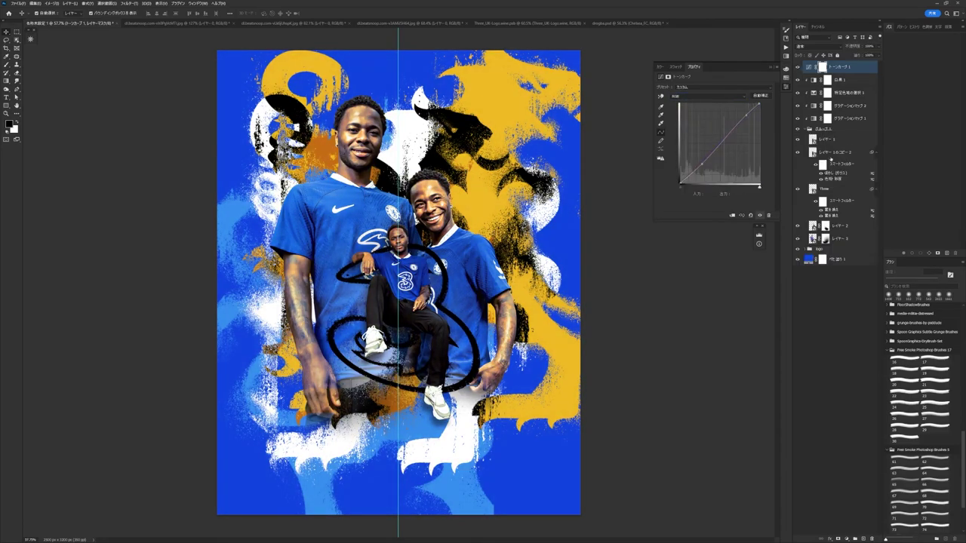
left_click(851, 539)
left_click(819, 453)
left_click_drag(716, 147, 715, 162)
key("ctrl+i")
scroll(441, 425, "up", 5)
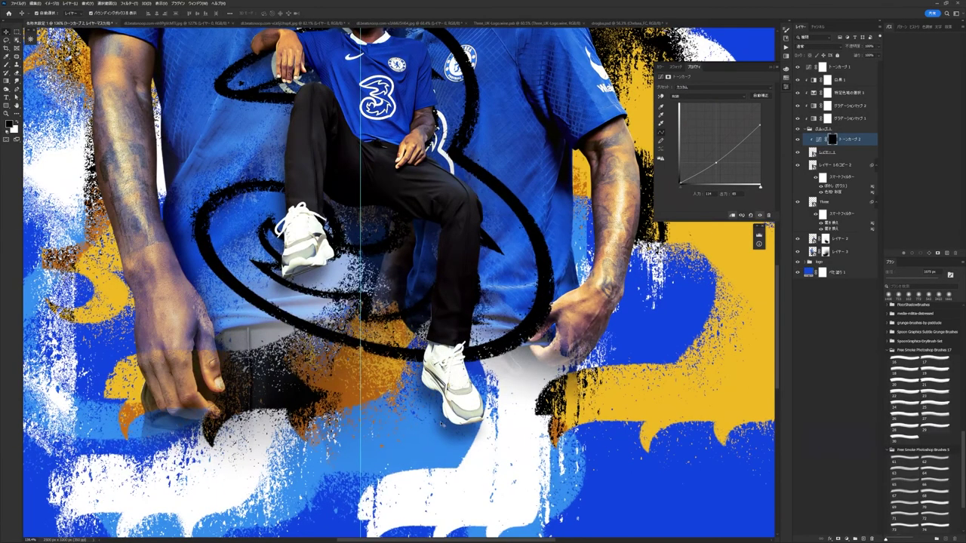
key("bracketleft")
key("bracketleft")
key("bracketleft")
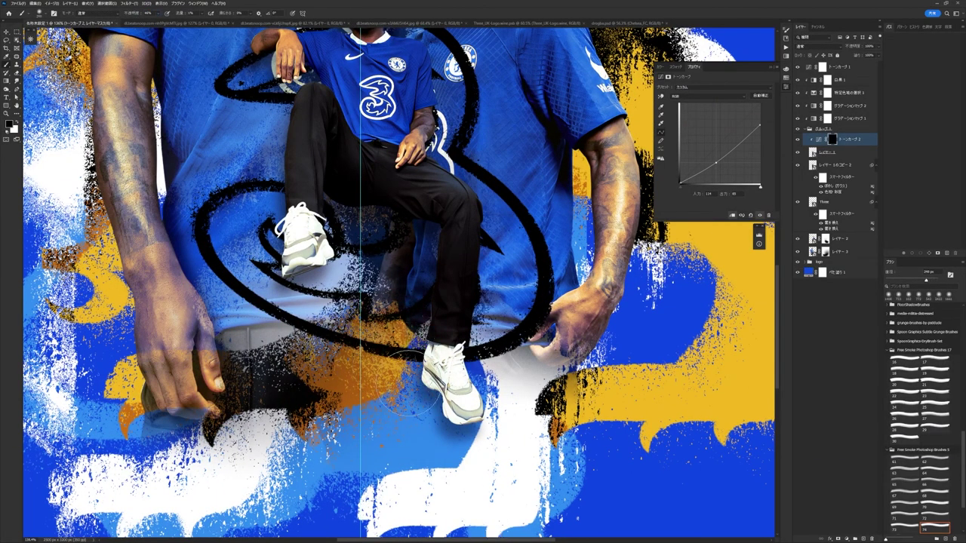
scroll(350, 320, "up", 3)
key("x")
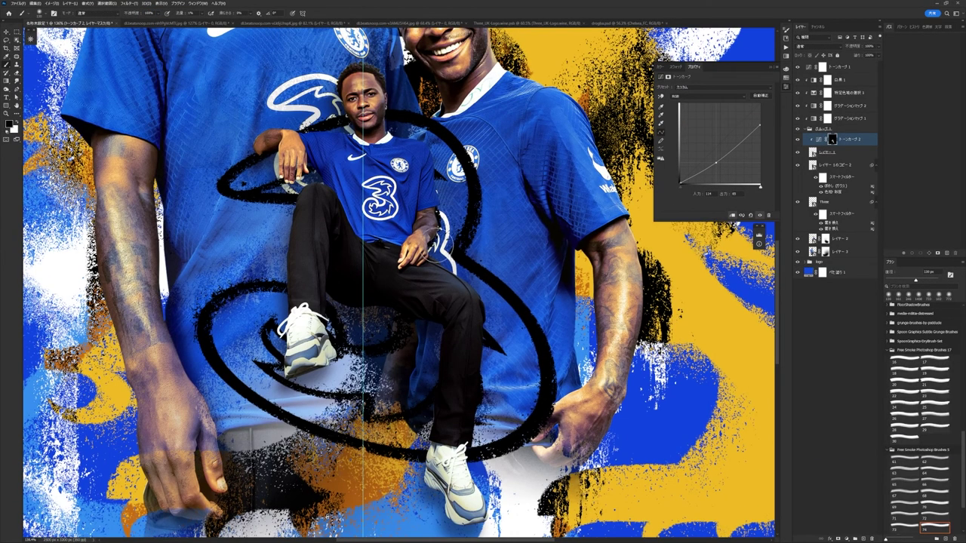
left_click_drag(426, 209, 460, 282)
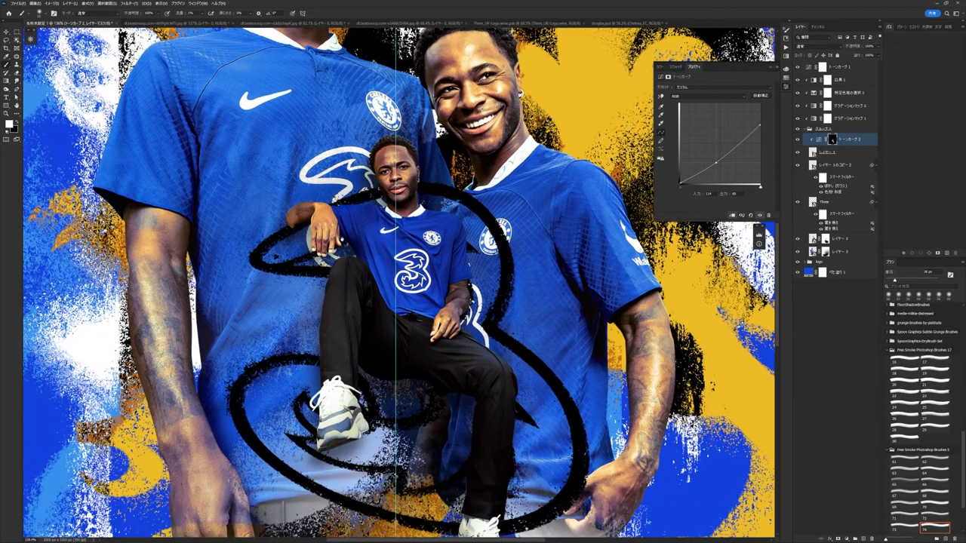
scroll(399, 286, "down", 5)
scroll(400, 287, "down", 5)
scroll(399, 287, "up", 5)
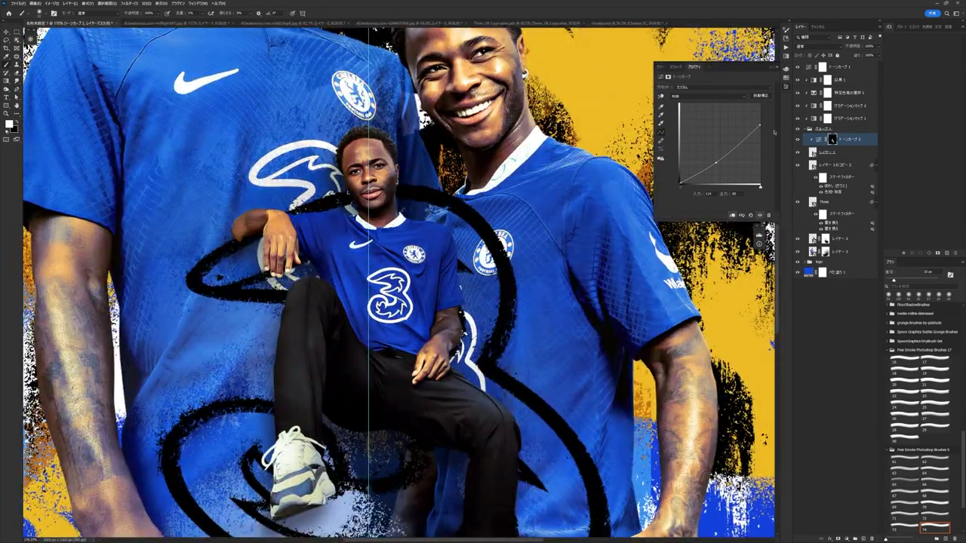
scroll(400, 287, "down", 3)
Step: Add a brightening Curves layer with a black mask, then select Curves 2's mask
left_click(848, 530)
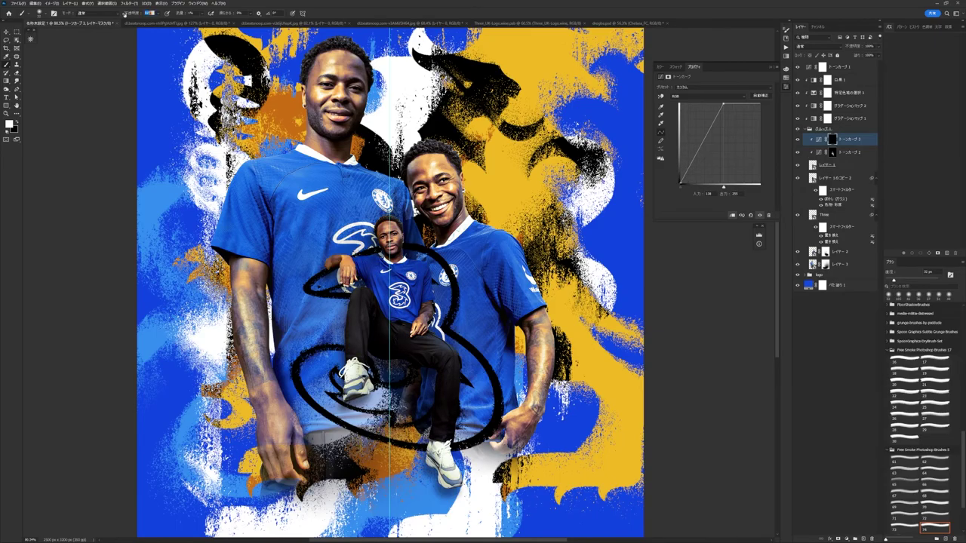
scroll(388, 234, "up", 10)
scroll(400, 279, "down", 5)
scroll(422, 302, "up", 3)
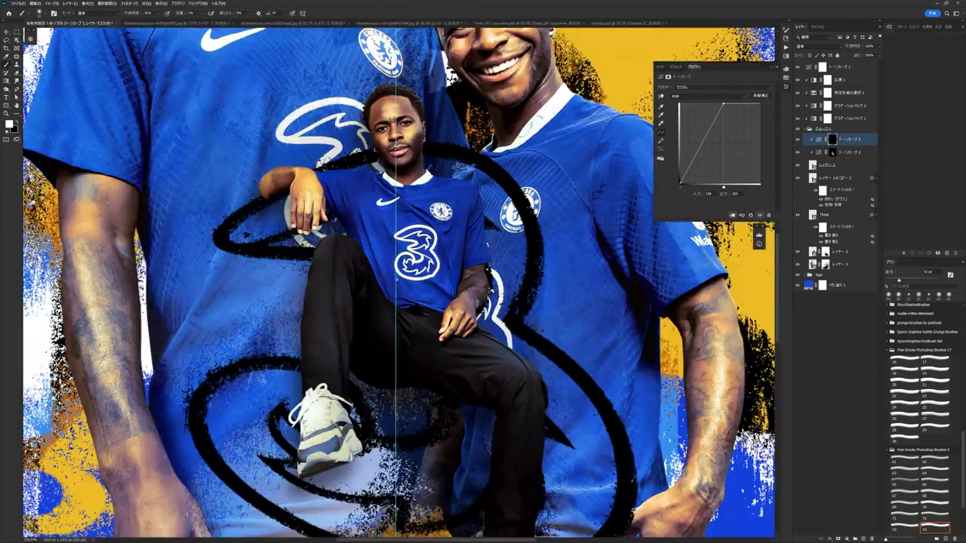
scroll(423, 302, "up", 2)
scroll(423, 301, "down", 2)
scroll(347, 331, "up", 5)
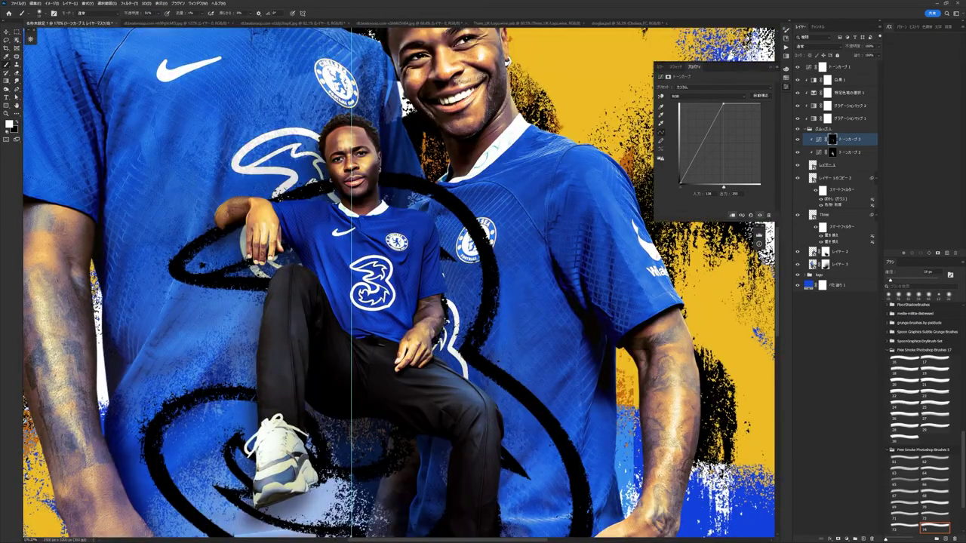
left_click(833, 153)
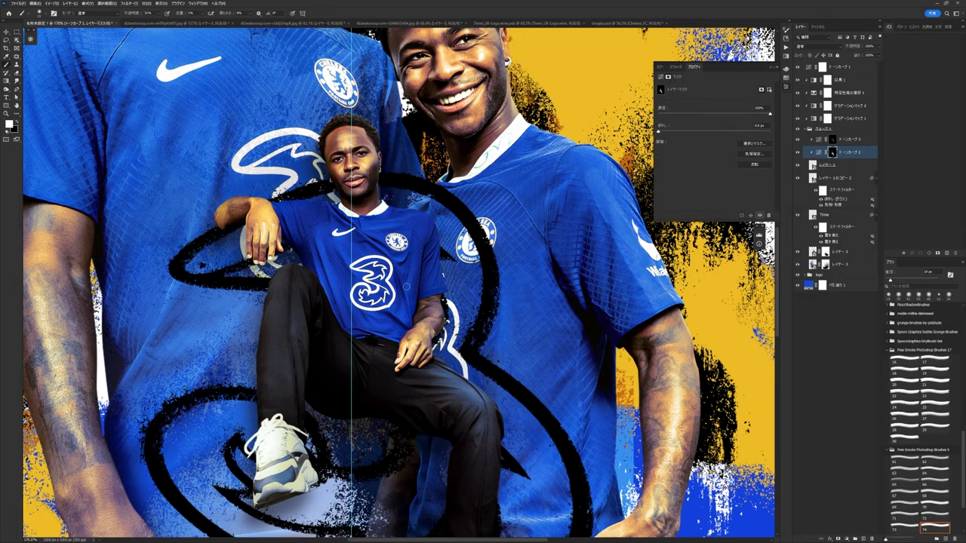
scroll(406, 287, "down", 5)
scroll(406, 287, "up", 1)
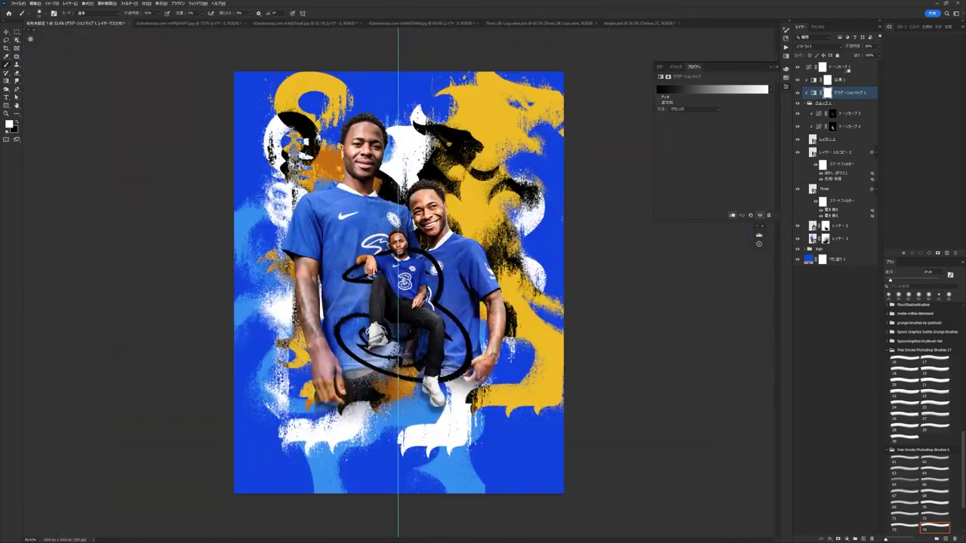
Step: Add a Curves layer above Layer 2, pull the curve down to darken, and invert its mask
left_click(839, 226)
left_click(854, 539)
left_click(822, 483)
left_click_drag(715, 148, 715, 174)
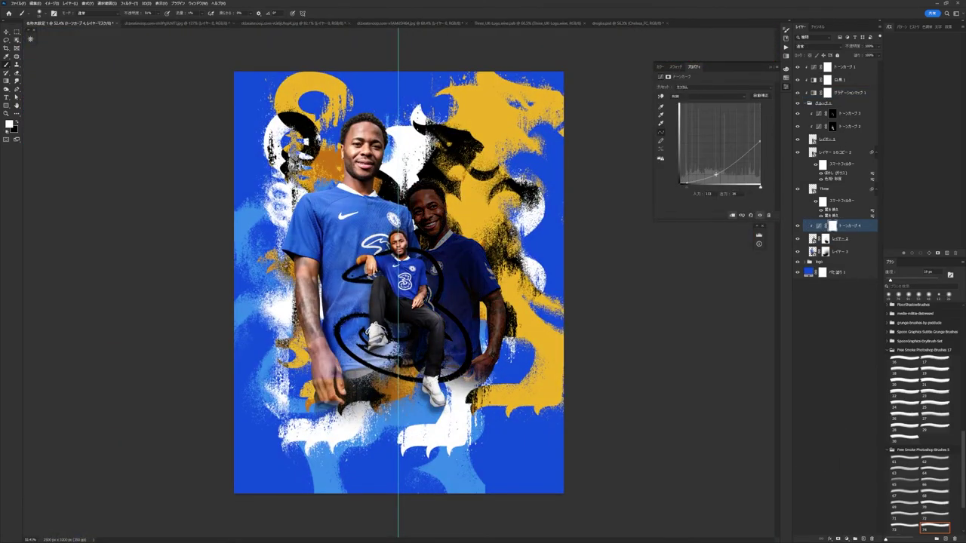
scroll(473, 329, "up", 3)
key("ctrl+i")
Step: Adjust the brush size and hardness for painting on the inverted Curves mask
right_click(386, 363)
scroll(385, 94, "up", 5)
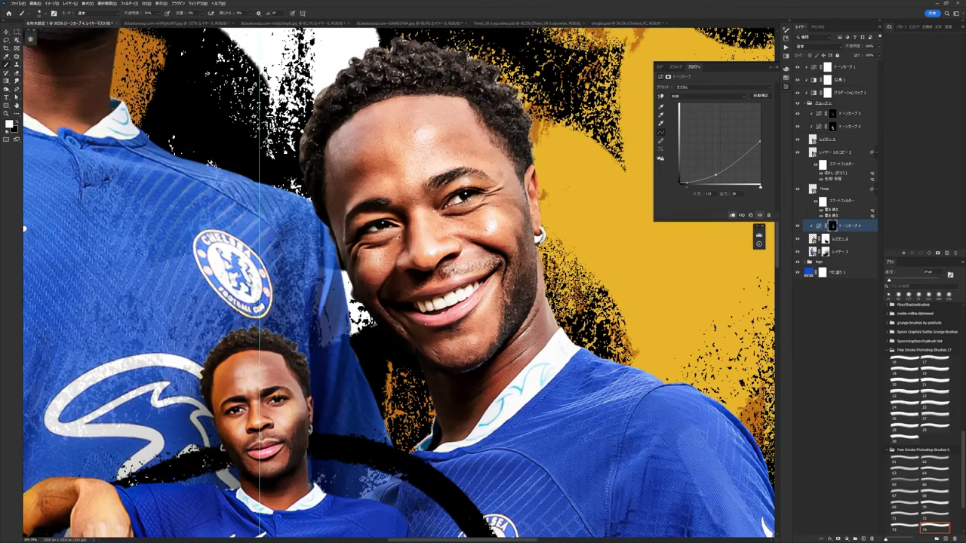
scroll(483, 234, "down", 5)
scroll(483, 234, "down", 5)
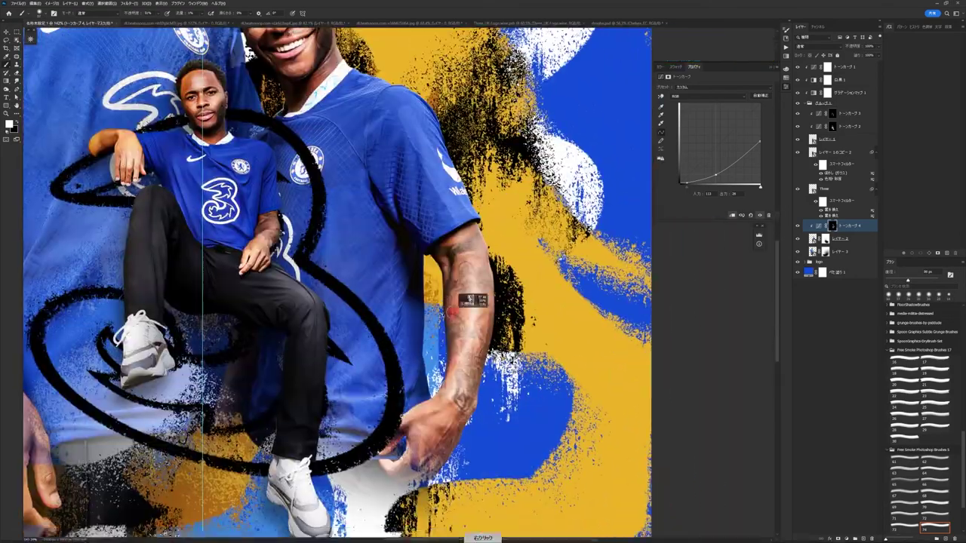
scroll(483, 234, "down", 5)
scroll(509, 392, "down", 3)
scroll(509, 393, "down", 3)
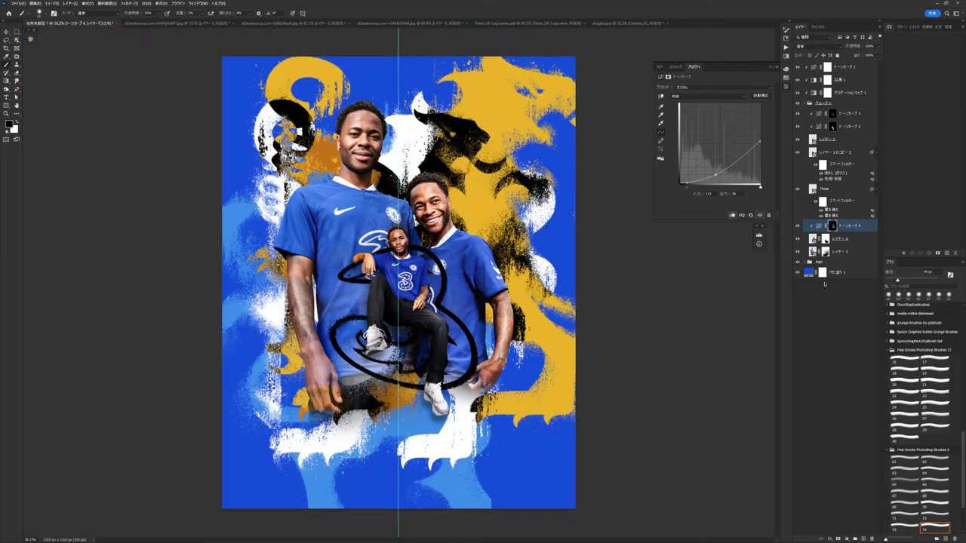
scroll(437, 204, "up", 5)
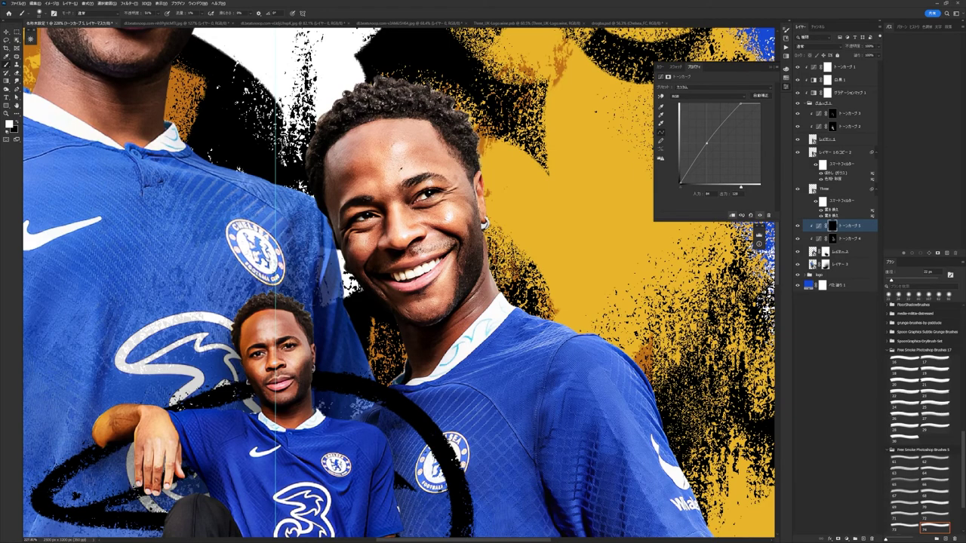
scroll(464, 202, "down", 3)
scroll(464, 203, "down", 5)
scroll(464, 203, "up", 5)
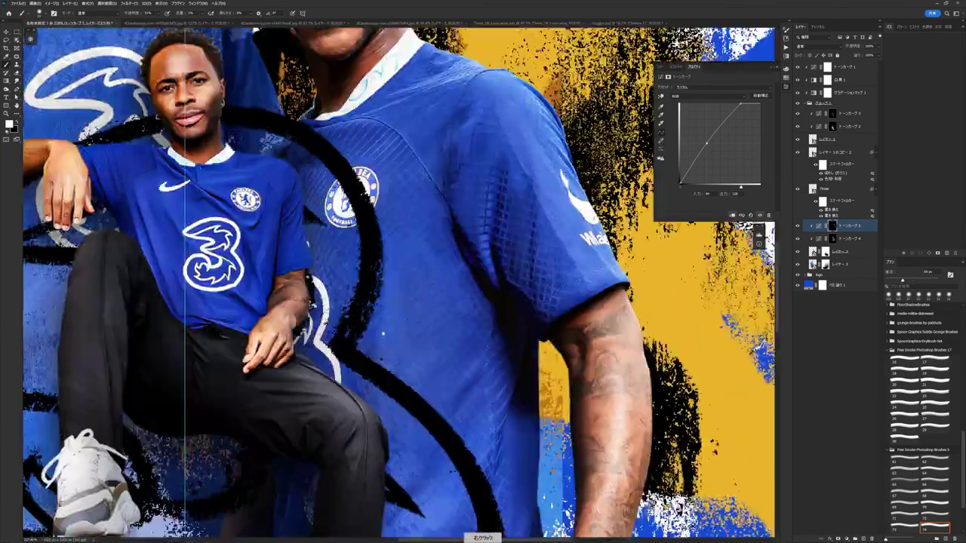
scroll(462, 245, "down", 2)
scroll(462, 245, "down", 2)
scroll(462, 245, "down", 3)
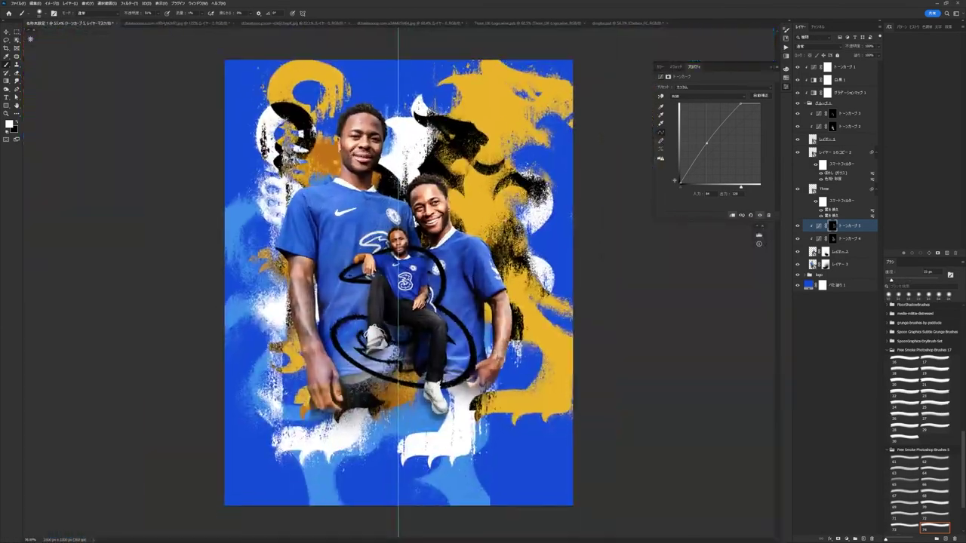
Step: Alt-drag copies of the masked Curves adjustments onto another player layer
left_click_drag(841, 254, 837, 271)
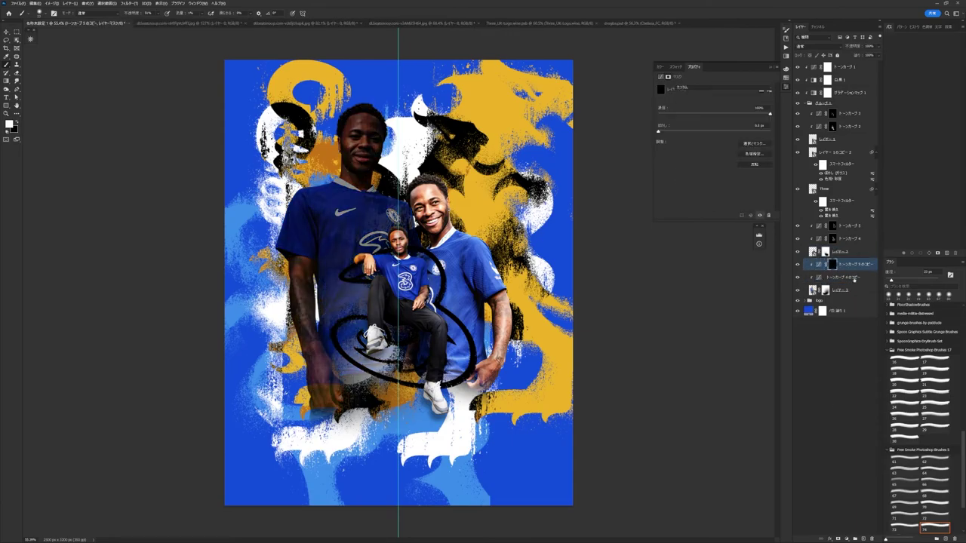
scroll(309, 325, "up", 3)
scroll(344, 301, "down", 2)
scroll(437, 316, "up", 2)
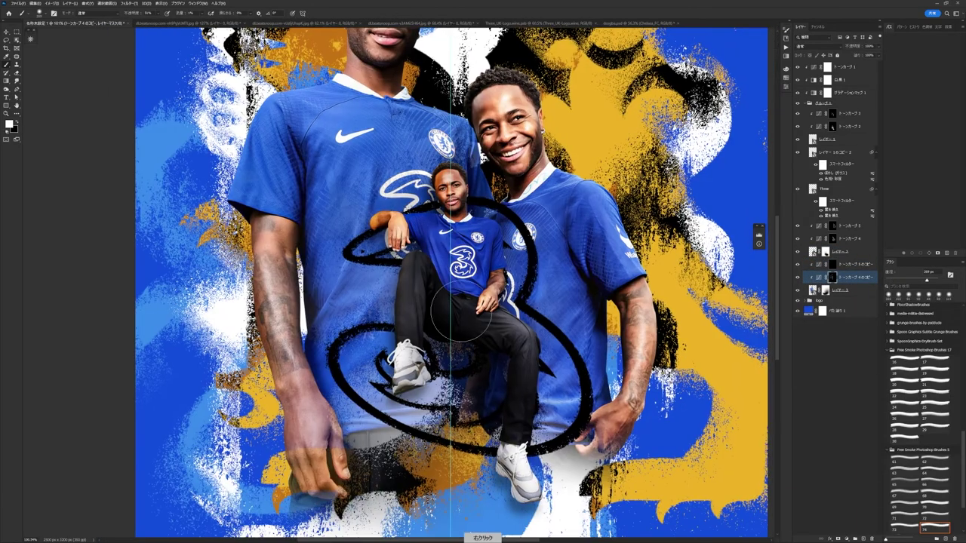
scroll(373, 396, "down", 2)
scroll(407, 252, "up", 5)
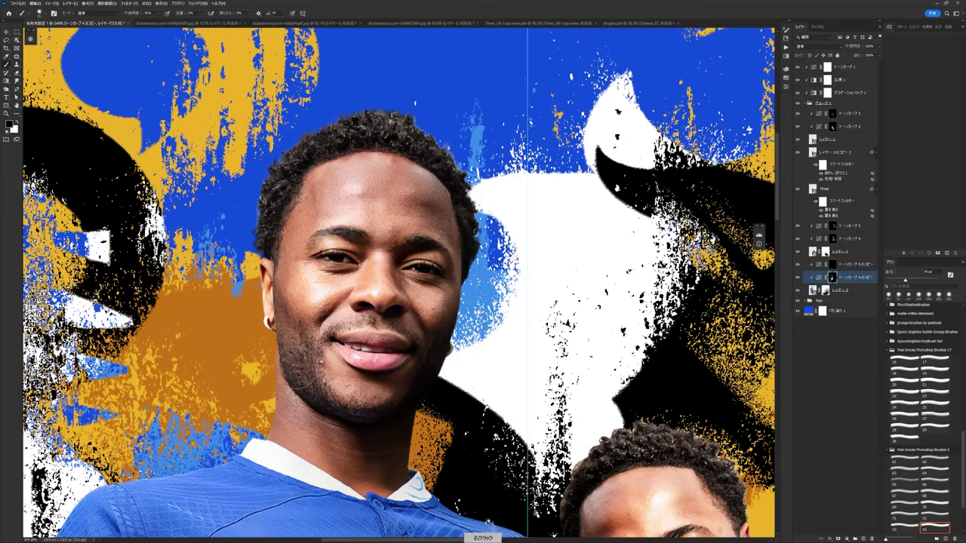
scroll(325, 325, "down", 2)
scroll(325, 324, "down", 3)
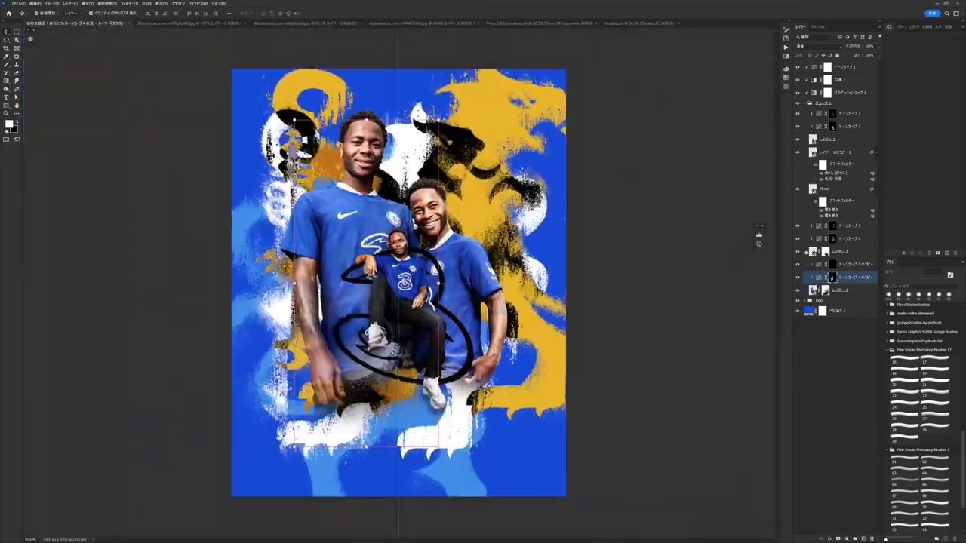
scroll(324, 324, "up", 3)
key("b")
scroll(399, 283, "up", 2)
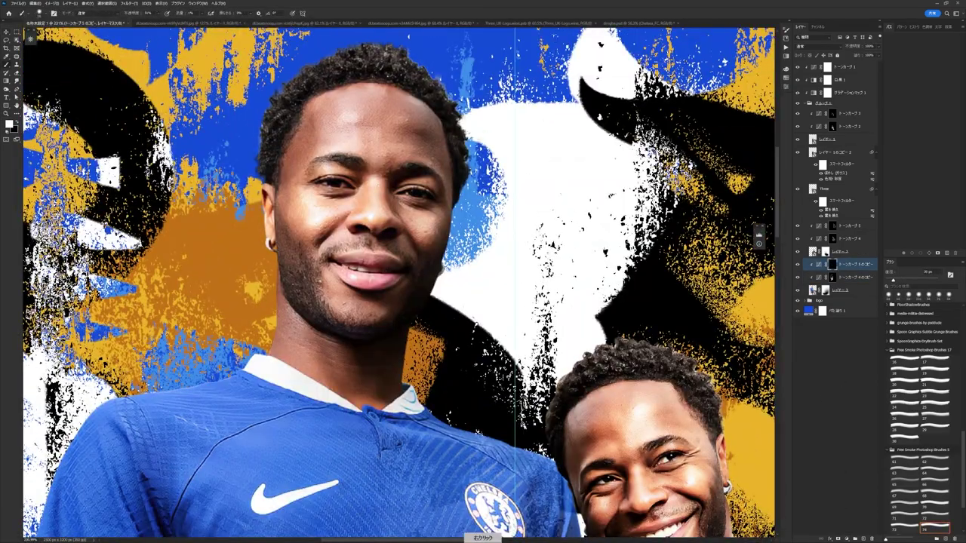
scroll(400, 283, "down", 2)
scroll(400, 283, "down", 2)
scroll(382, 210, "down", 3)
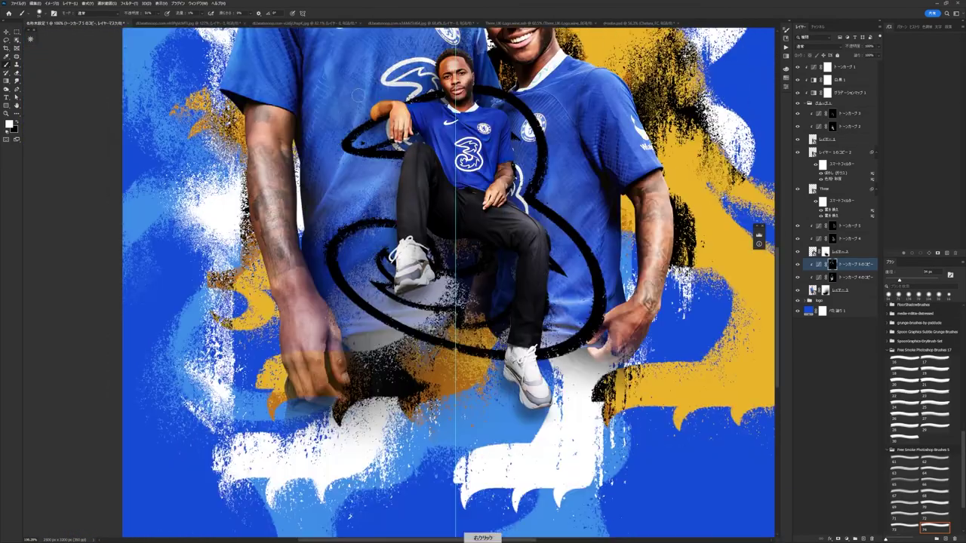
scroll(449, 283, "up", 3)
scroll(373, 237, "down", 3)
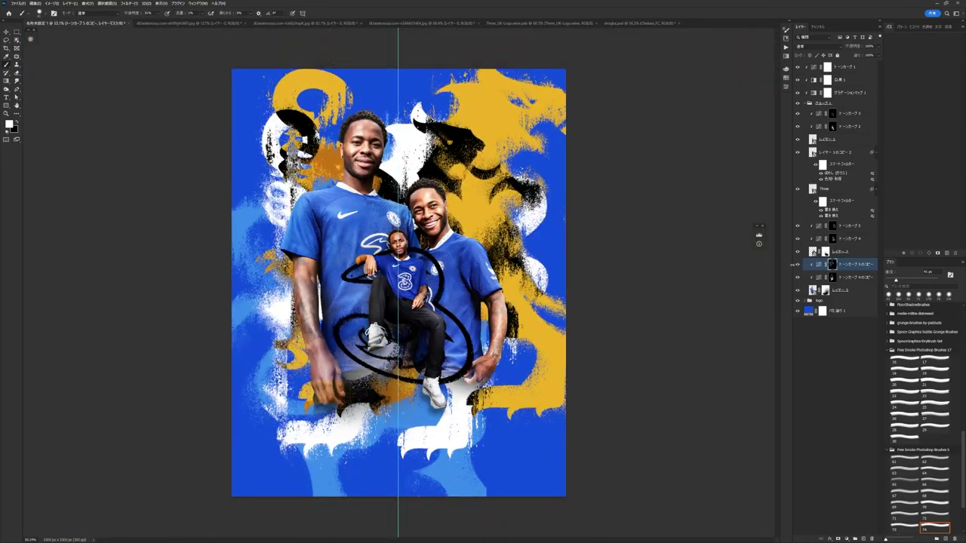
Step: Add a clipped Gradient Map in Overlay mode and duplicate it onto the other figures
left_click(819, 46)
left_click(818, 135)
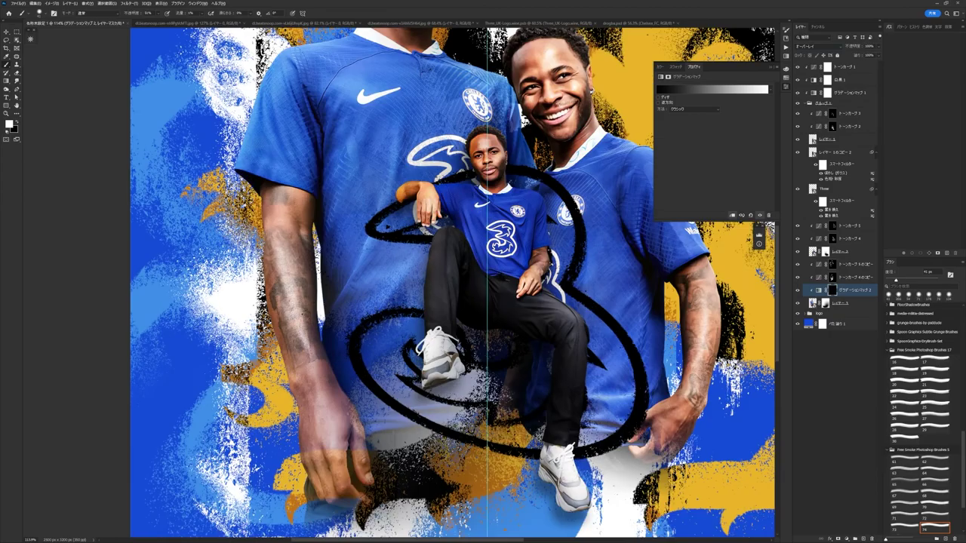
left_click_drag(823, 290, 822, 112)
scroll(417, 320, "up", 3)
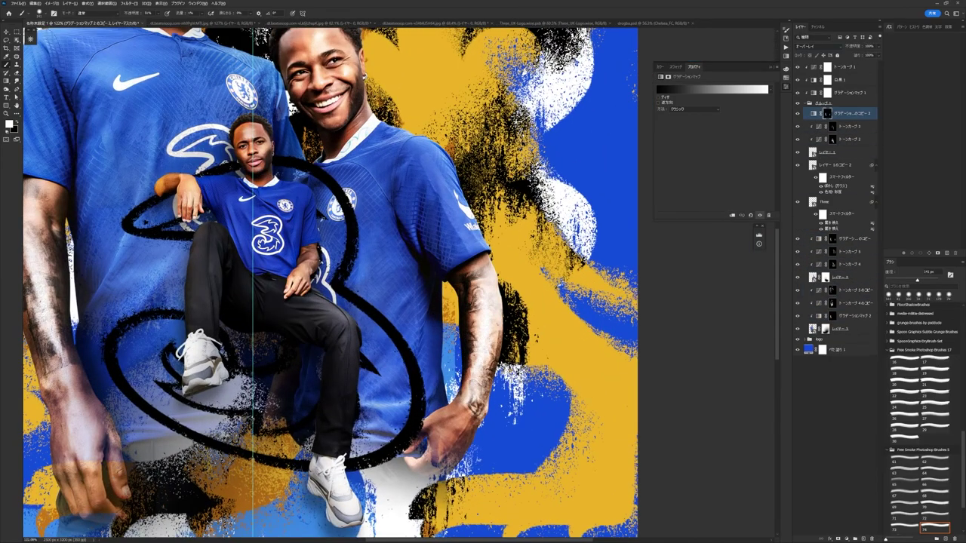
scroll(217, 213, "down", 3)
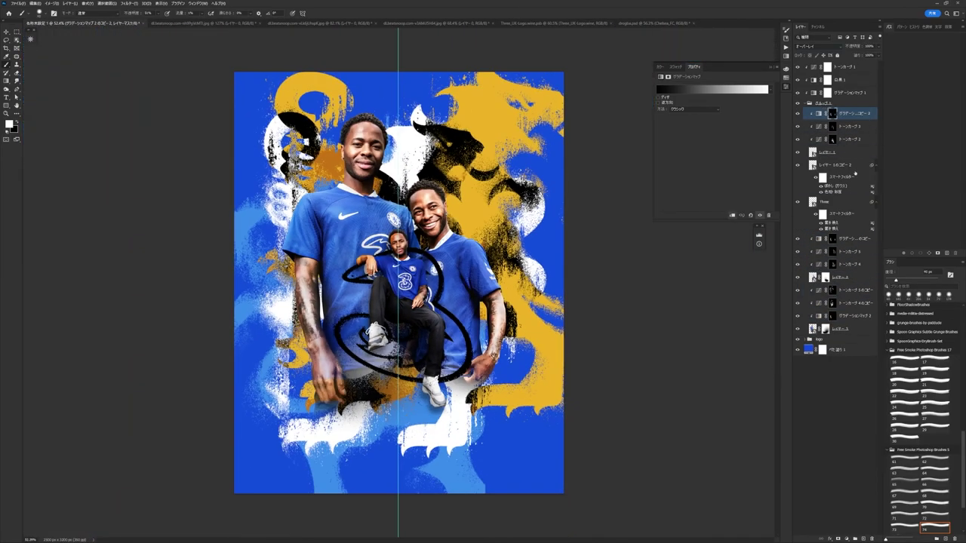
key("ctrl+plus")
key("ctrl+minus")
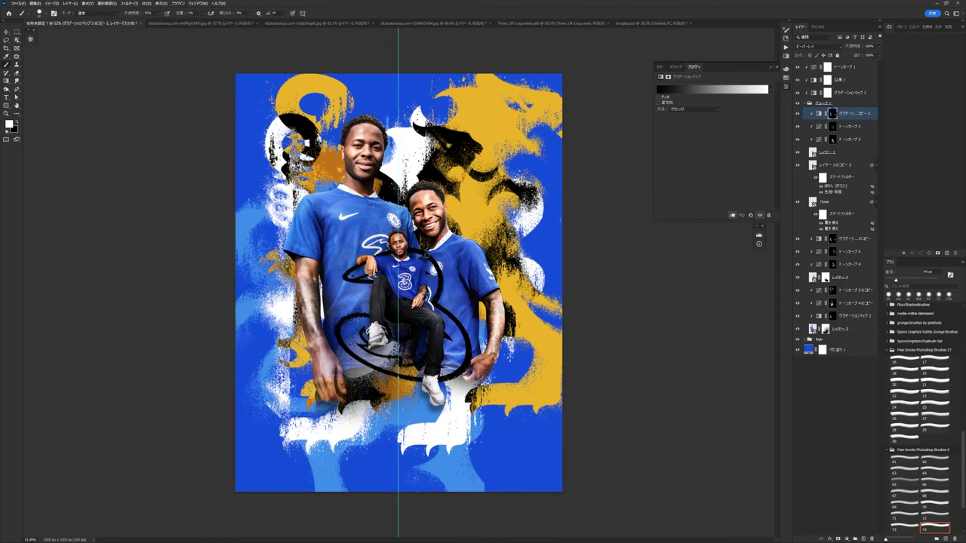
key("ctrl+plus")
left_click(825, 165)
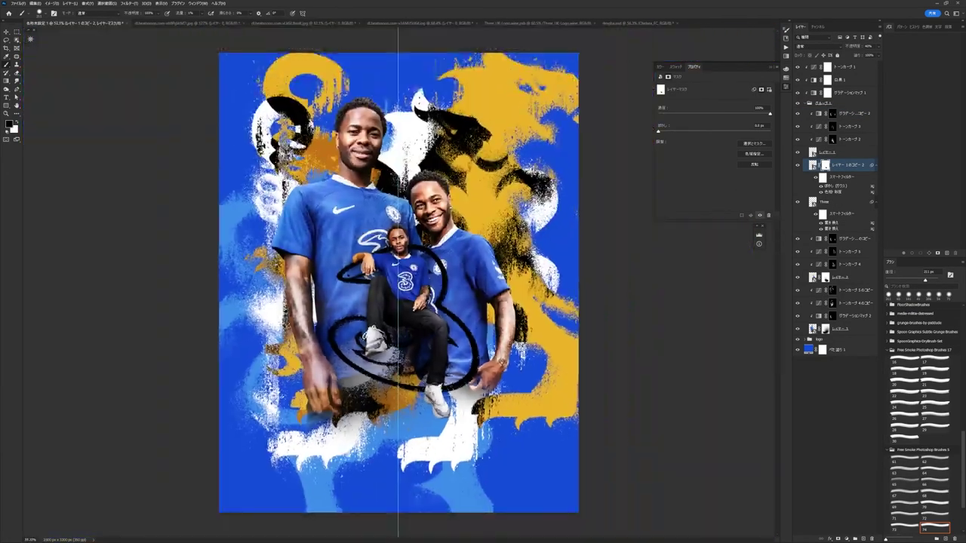
key("ctrl+0")
left_click(853, 238)
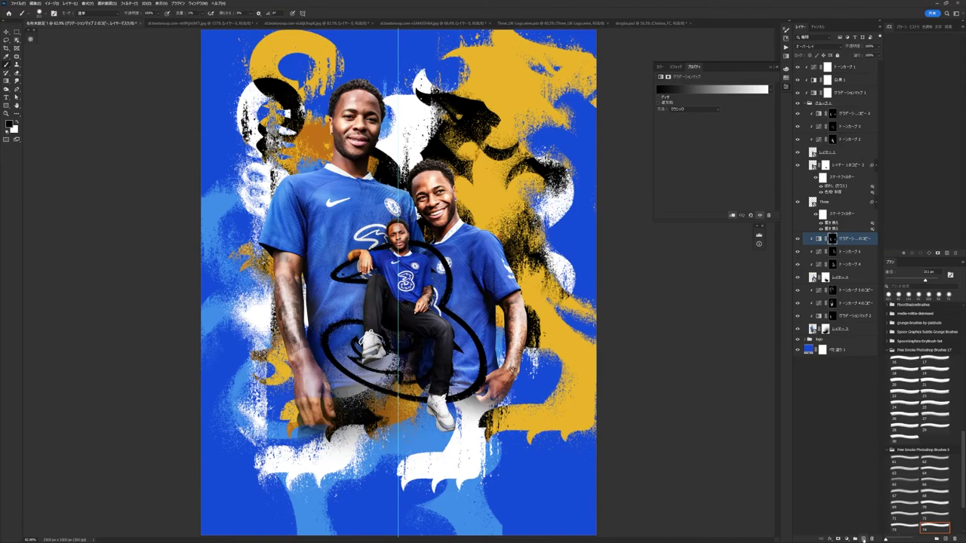
key("ctrl+shift+alt+n")
key("F5")
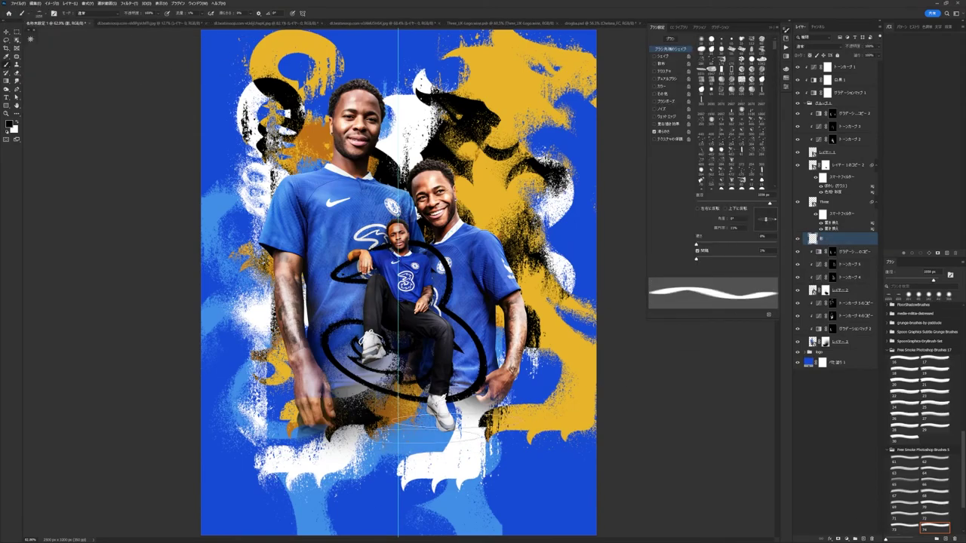
key("bracketleft")
key("bracketleft")
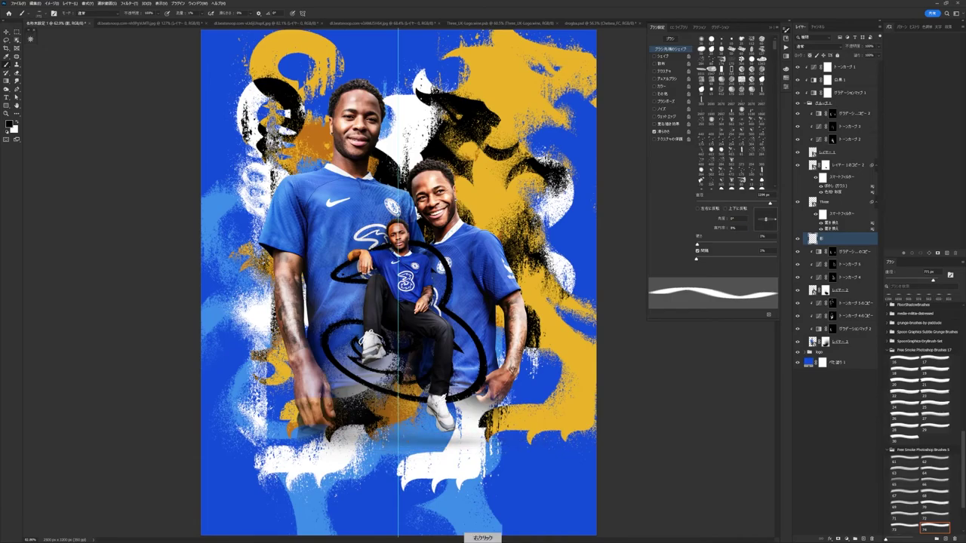
right_click(411, 439)
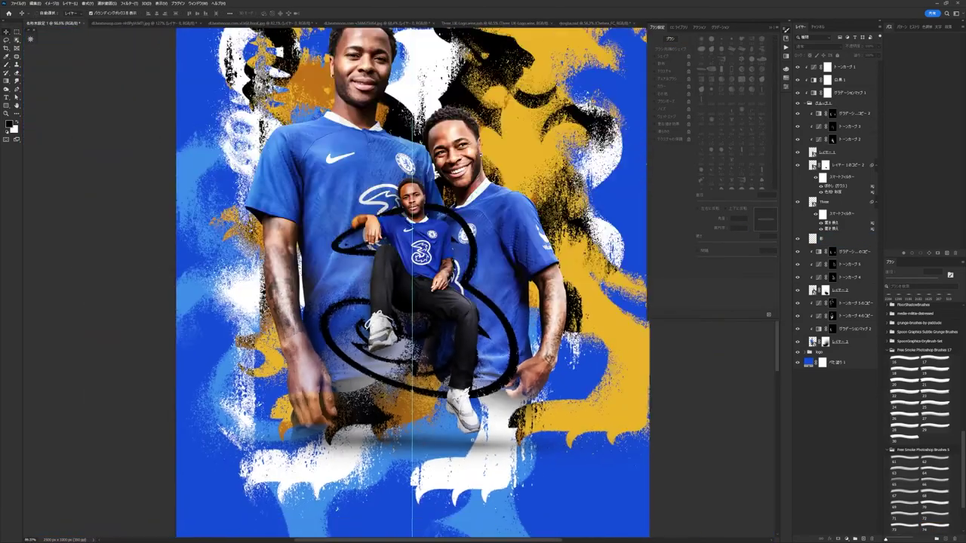
scroll(405, 297, "down", 1)
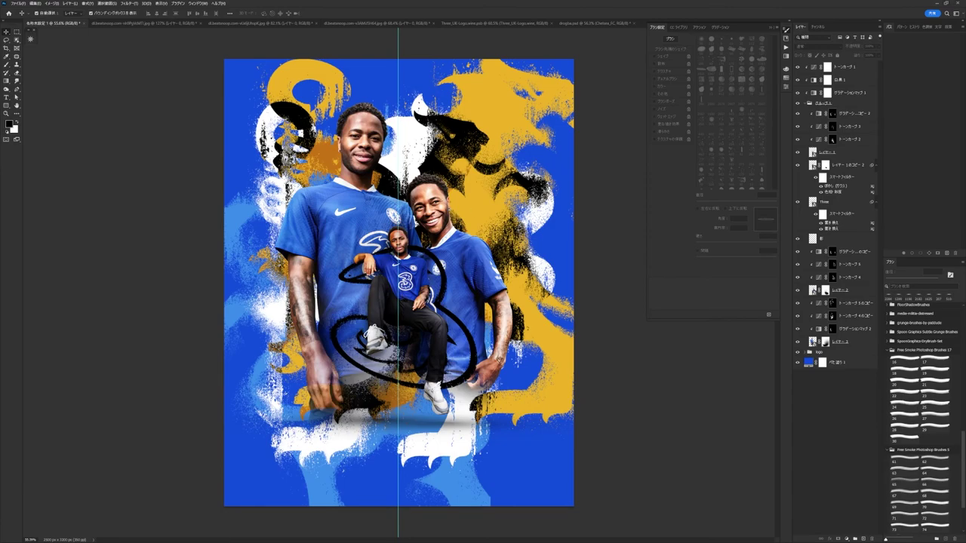
Step: Type 'RAZ' in Tablet Gothic Compressed, scale it up large, and convert it to a smart object
key("t")
left_click(340, 222)
type("RAZ")
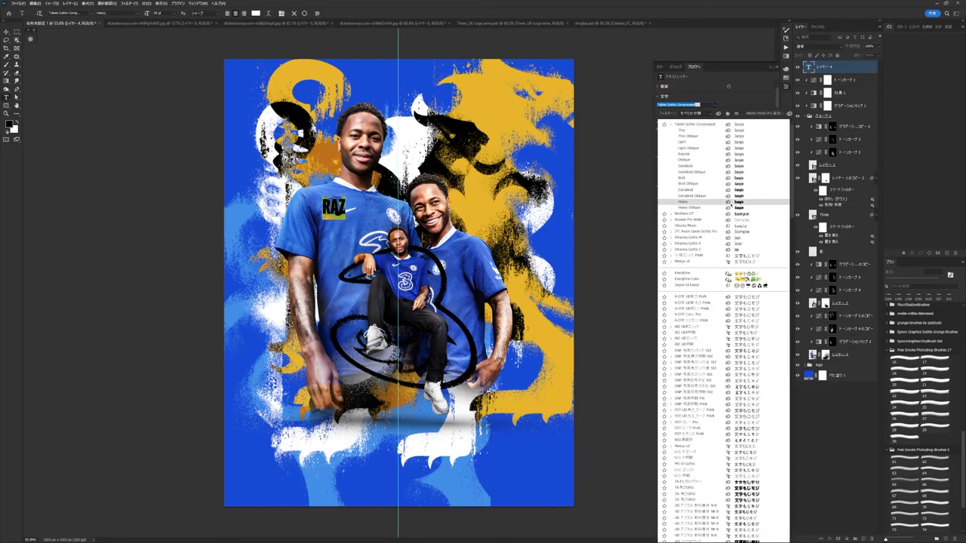
left_click(713, 105)
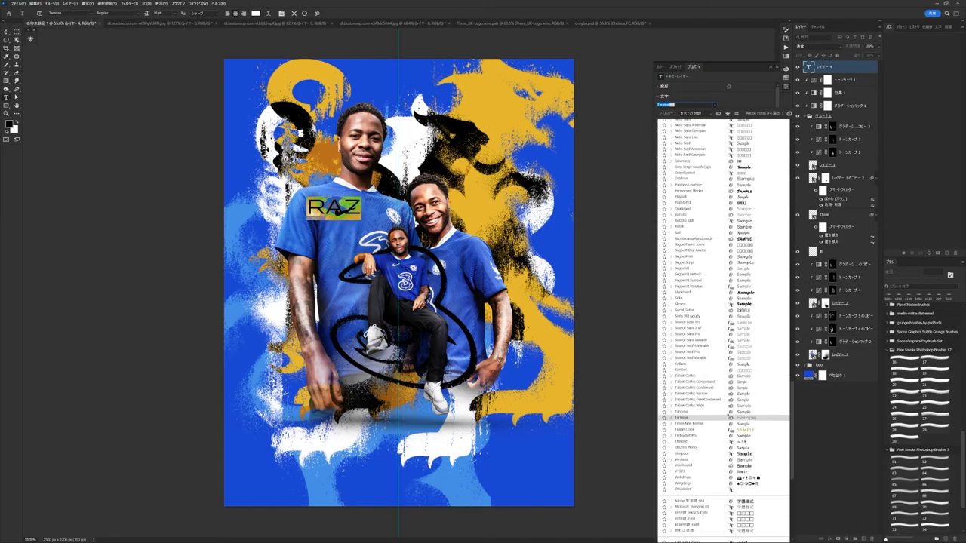
left_click(739, 381)
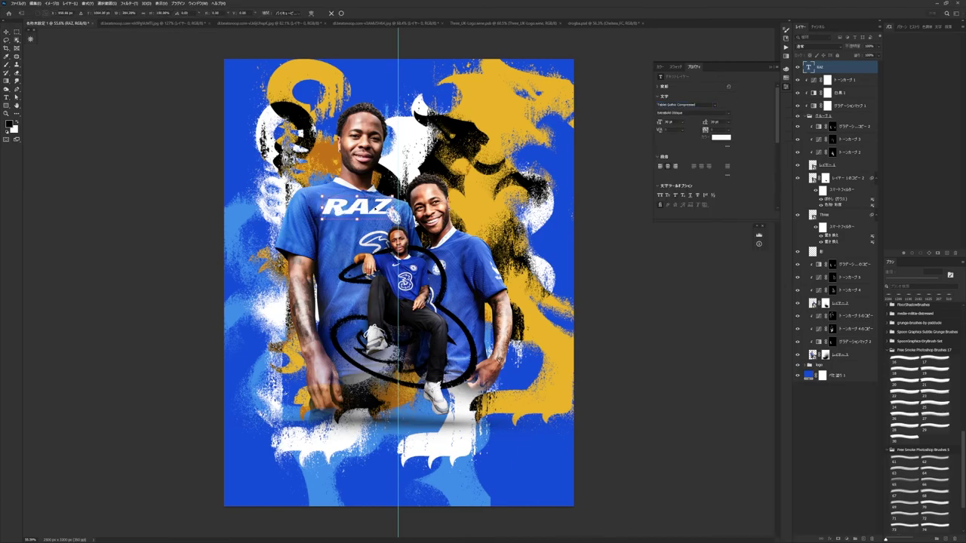
left_click_drag(351, 215, 446, 295)
key("ctrl+plus")
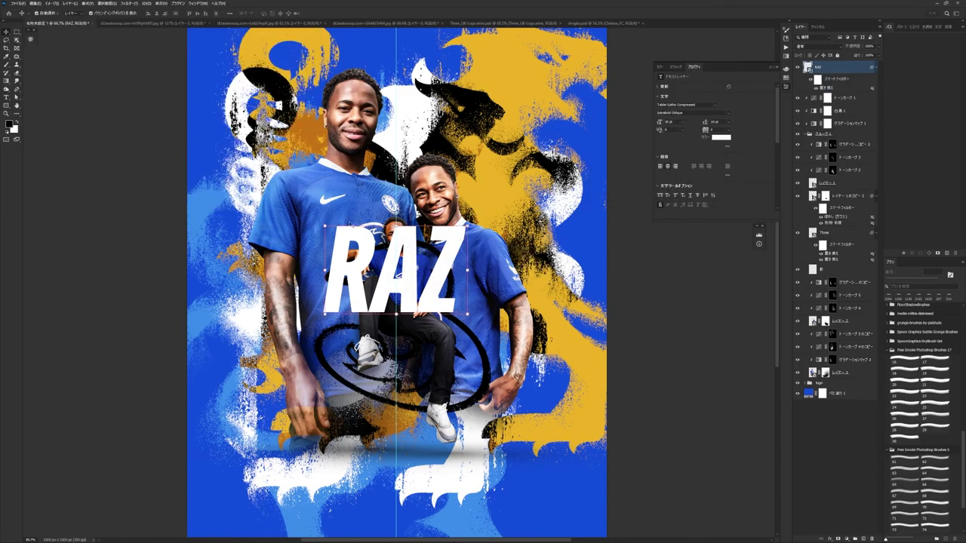
key("ctrl+0")
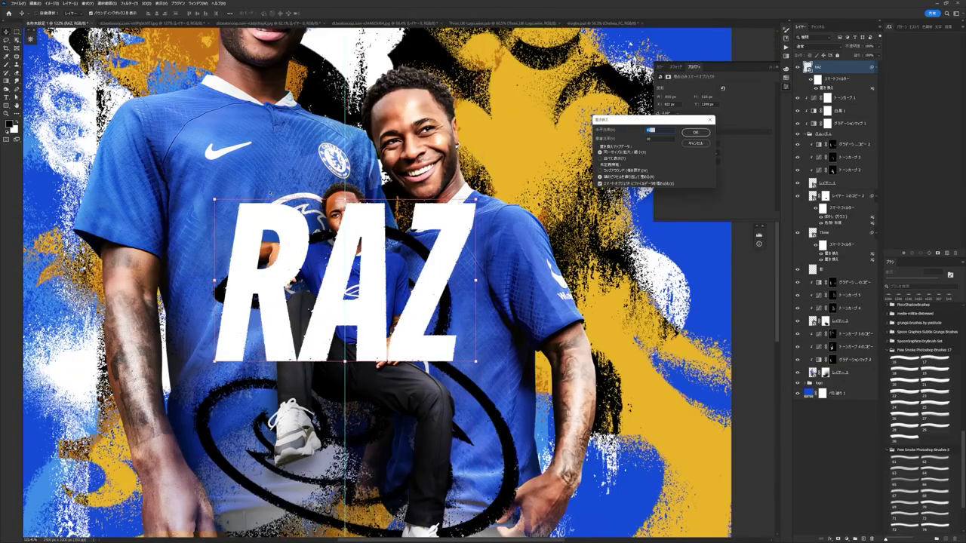
Step: Confirm the Displace distortion on the title and give it an Arch warp
key("Return")
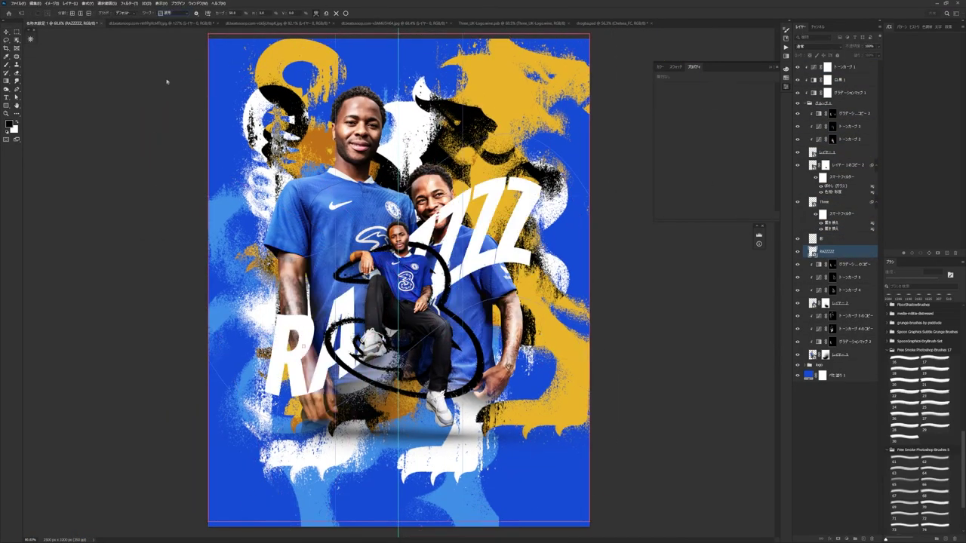
left_click(167, 12)
left_click(170, 34)
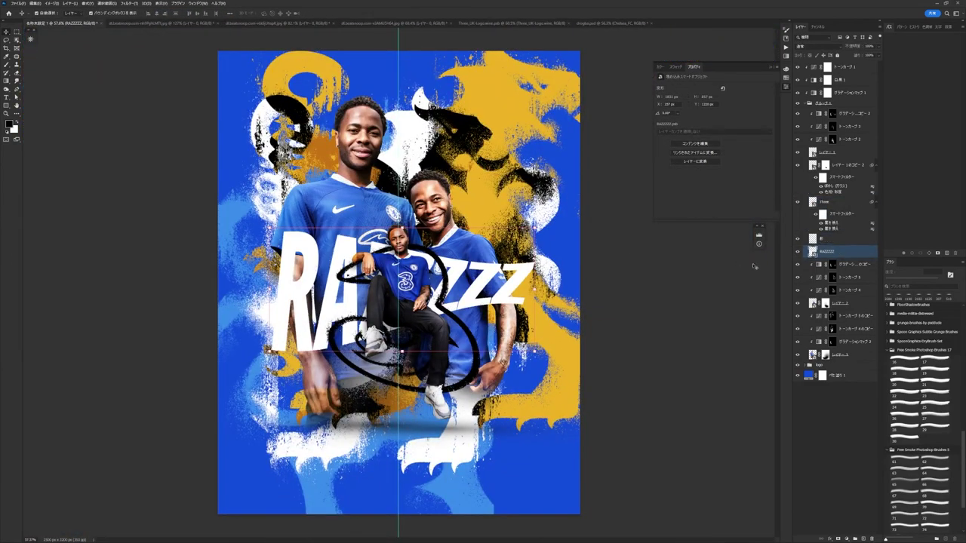
Step: Duplicate the title, enlarge the copy, and move it below the original in Layers
key("ctrl+j")
key("ctrl+t")
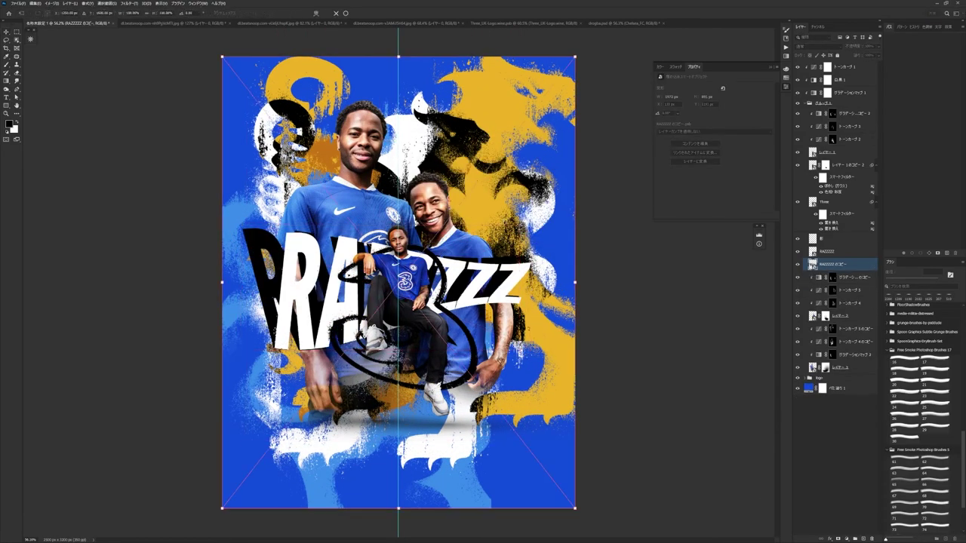
key("Return")
left_click_drag(830, 264, 830, 365)
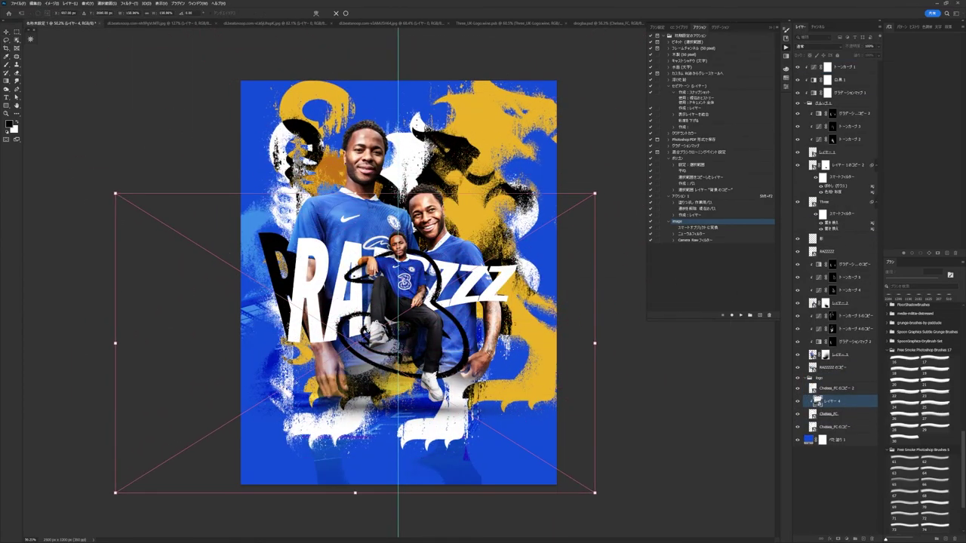
Step: Close the Pen path into a white shape, displace it with a texture file, and colorize it
key("ctrl+minus")
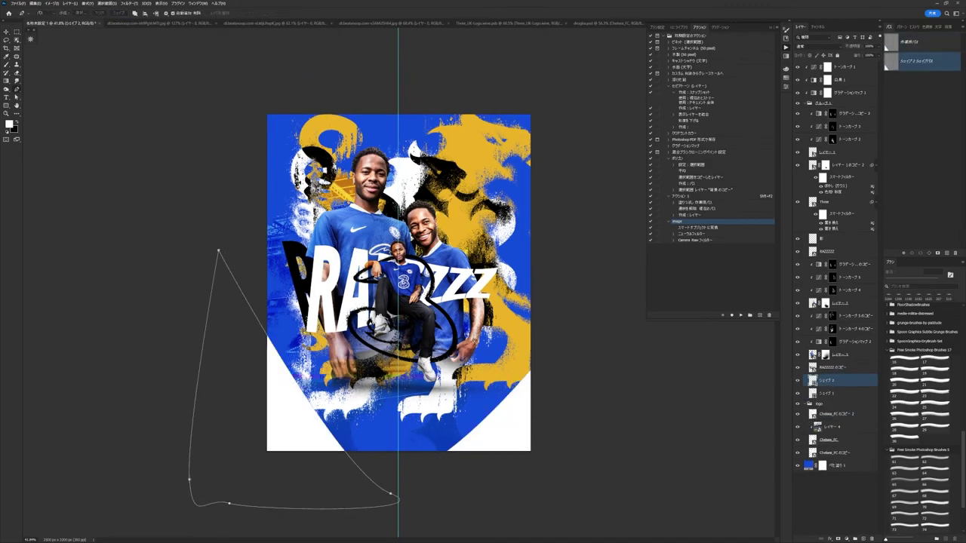
left_click(219, 251)
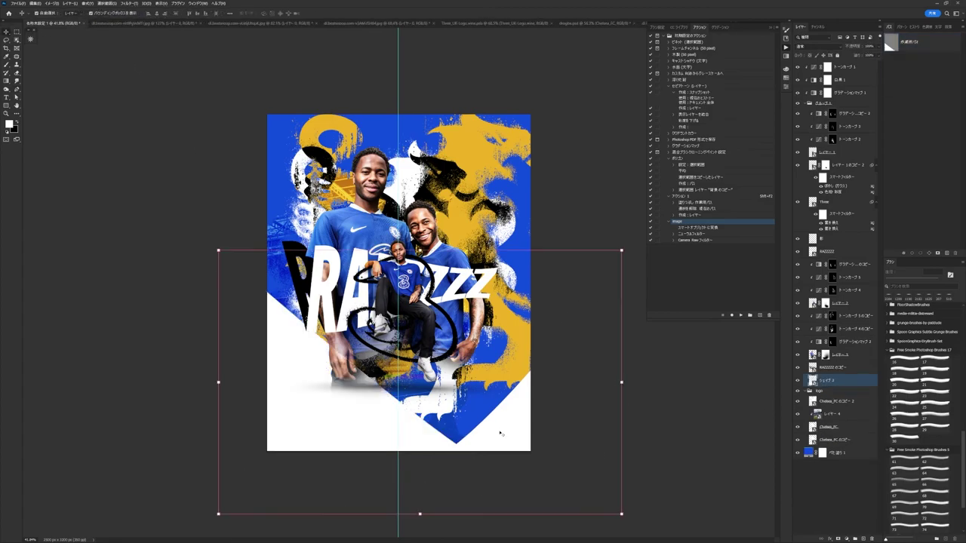
double_click(123, 123)
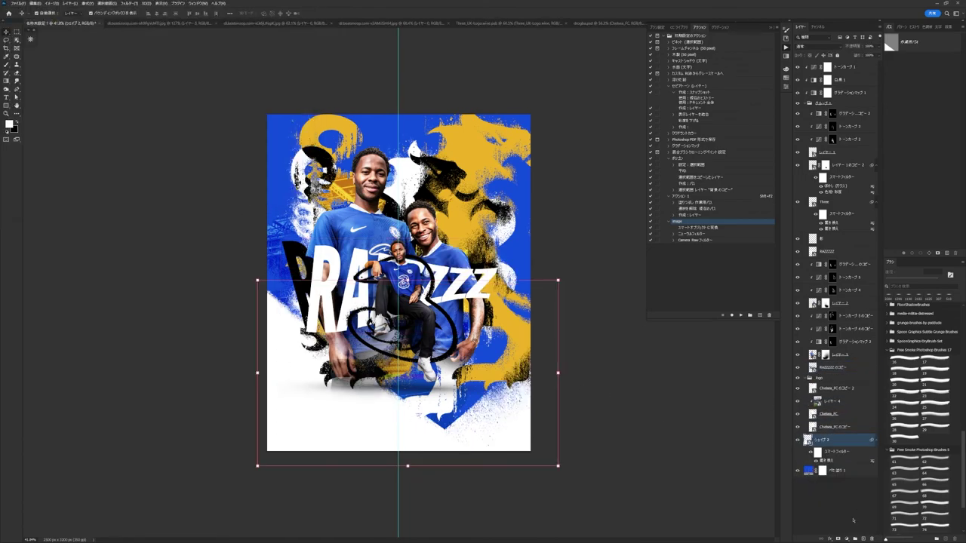
key("ctrl+u")
left_click(661, 251)
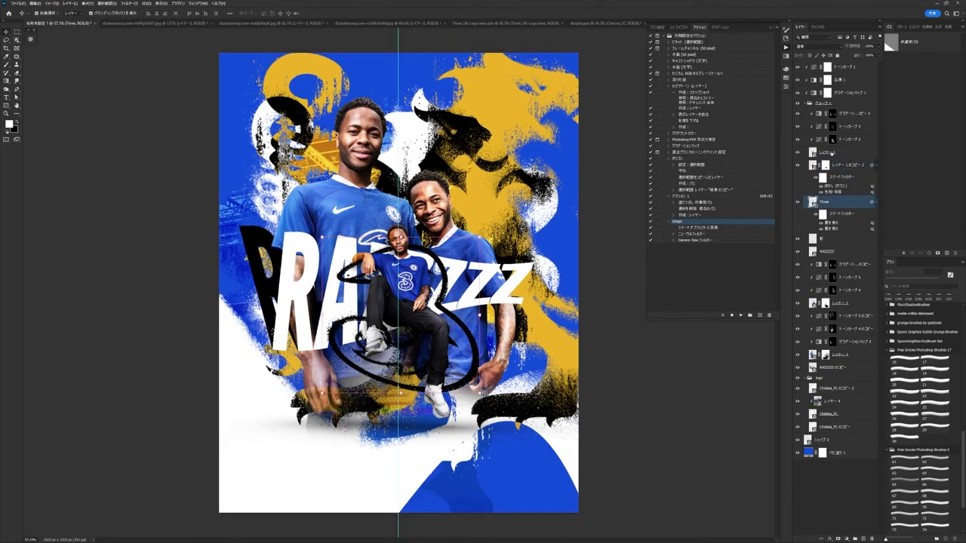
Step: Add a Color fill layer and paint a soft white glow around the seated player
left_click(818, 46)
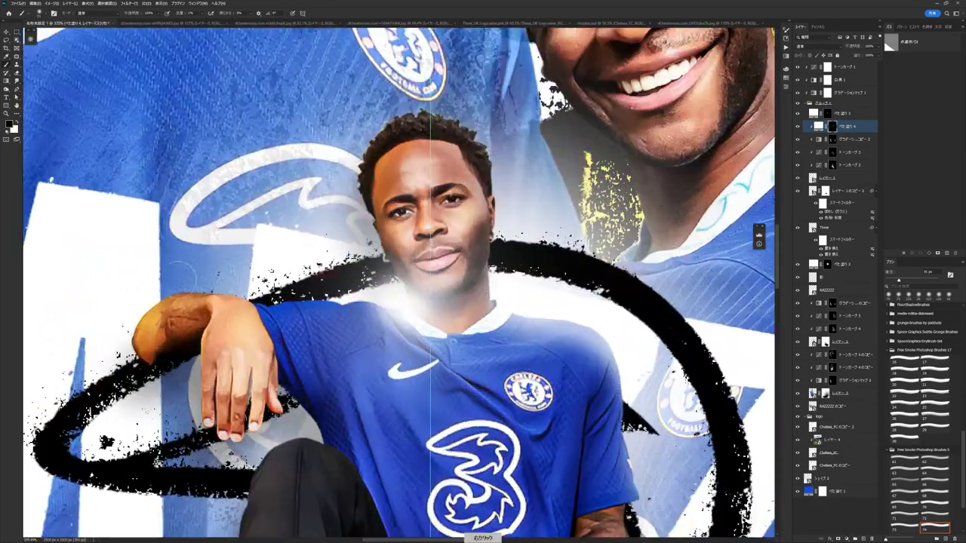
key("x")
left_click_drag(249, 298, 339, 290)
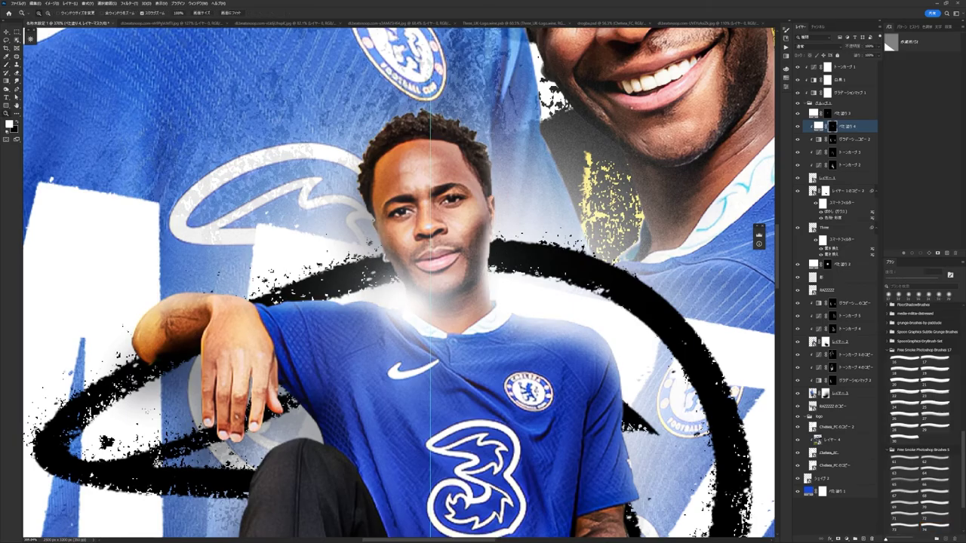
key("x")
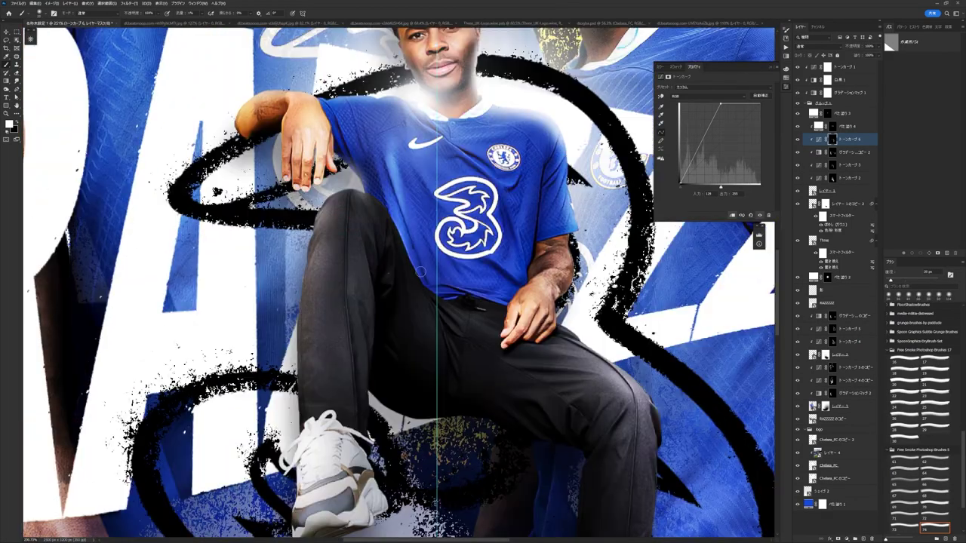
scroll(399, 283, "up", 5)
key("ctrl+0")
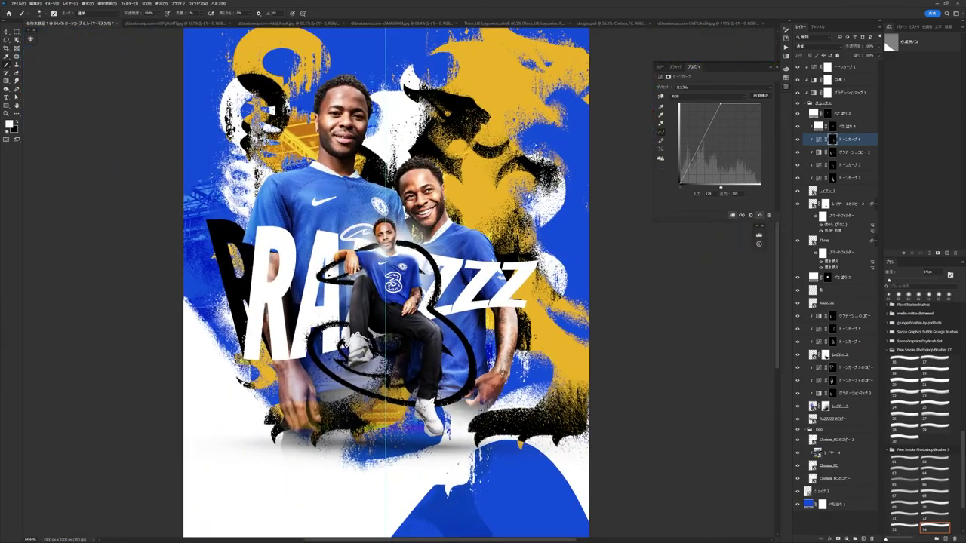
Step: Add a Solid Color fill with inverted mask, duplicate it lower in the stack, and invert the copy's mask
left_click(853, 538)
left_click(819, 430)
key("ctrl+i")
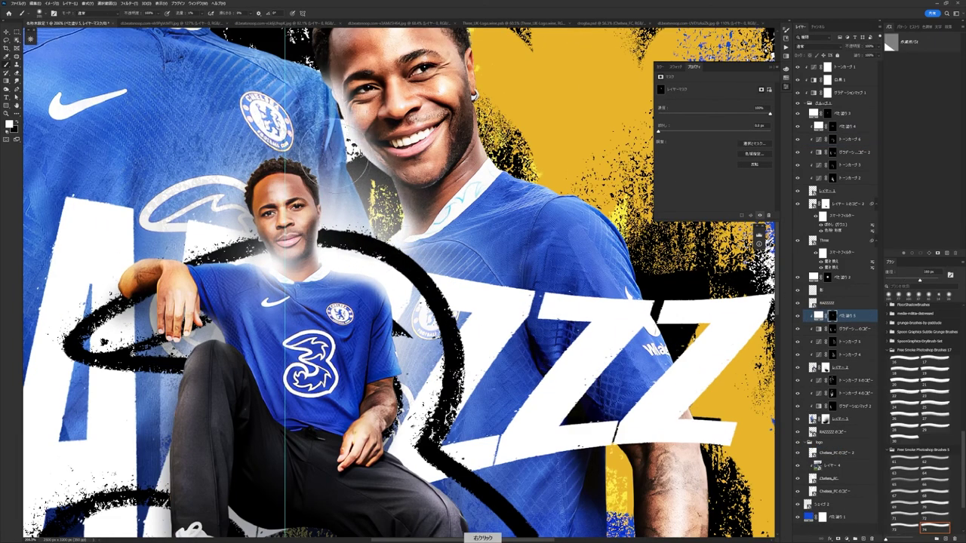
scroll(355, 151, "down", 2)
key("ctrl+j")
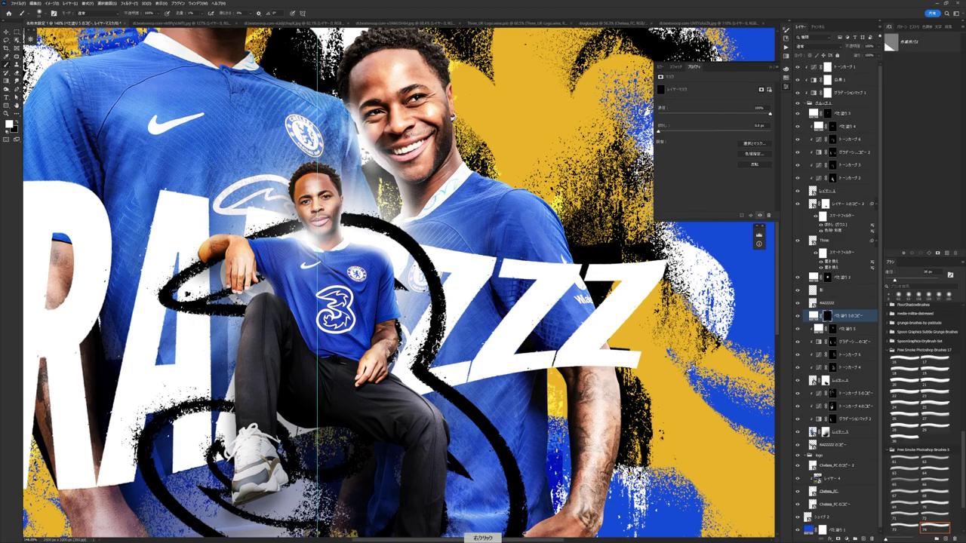
key("ctrl+0")
scroll(394, 283, "up", 1)
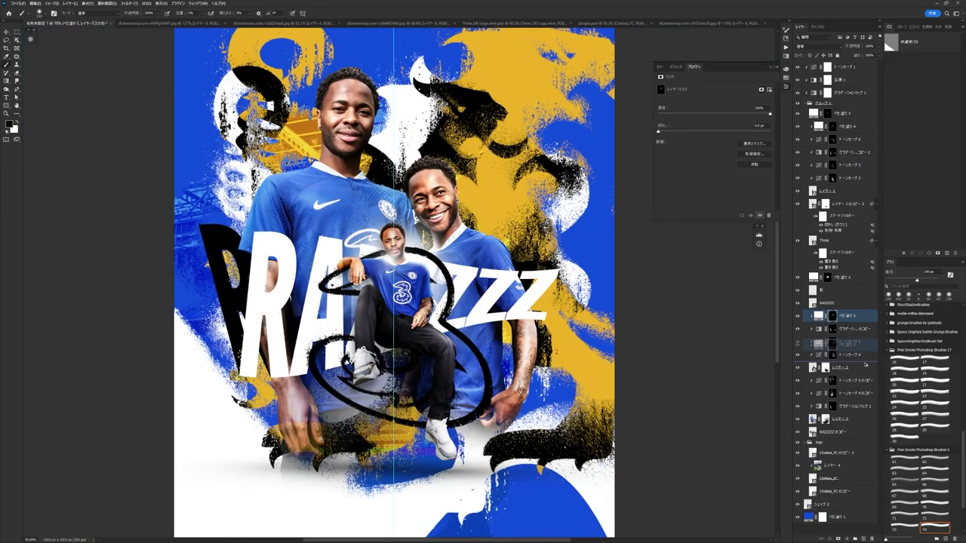
key("ctrl+[")
key("ctrl+[")
key("ctrl+[")
key("ctrl+i")
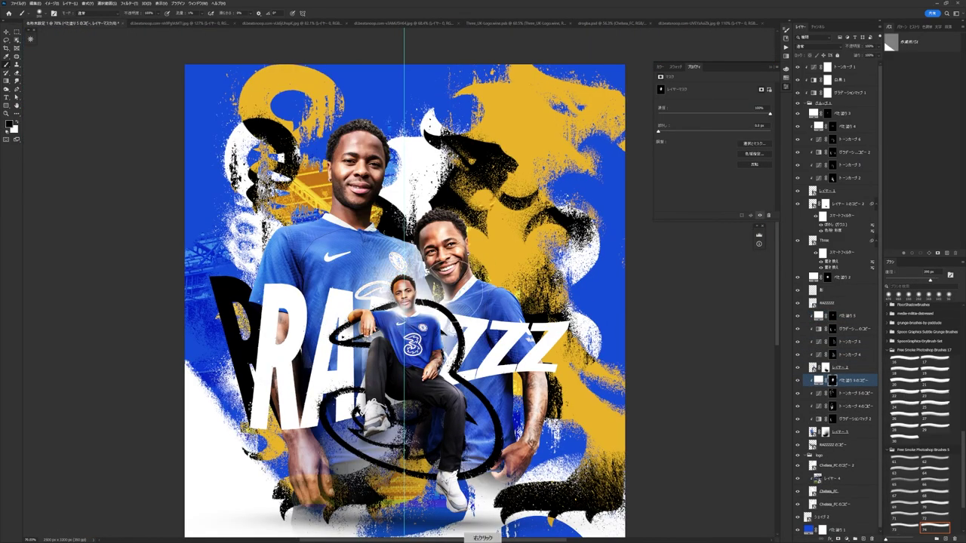
Step: Add a Curves layer and paint on its mask to lighten parts of the artwork
left_click(847, 532)
scroll(377, 173, "up", 4)
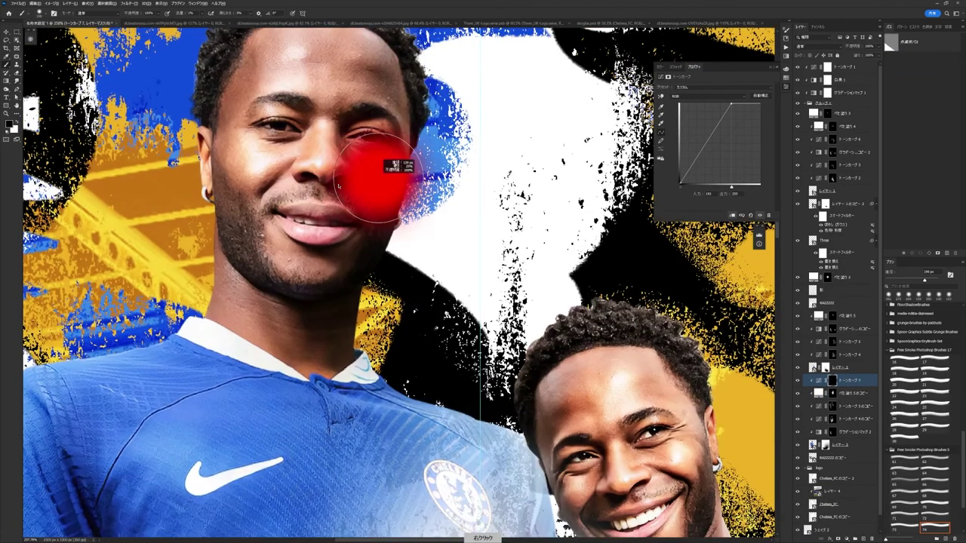
key("b")
scroll(213, 289, "down", 3)
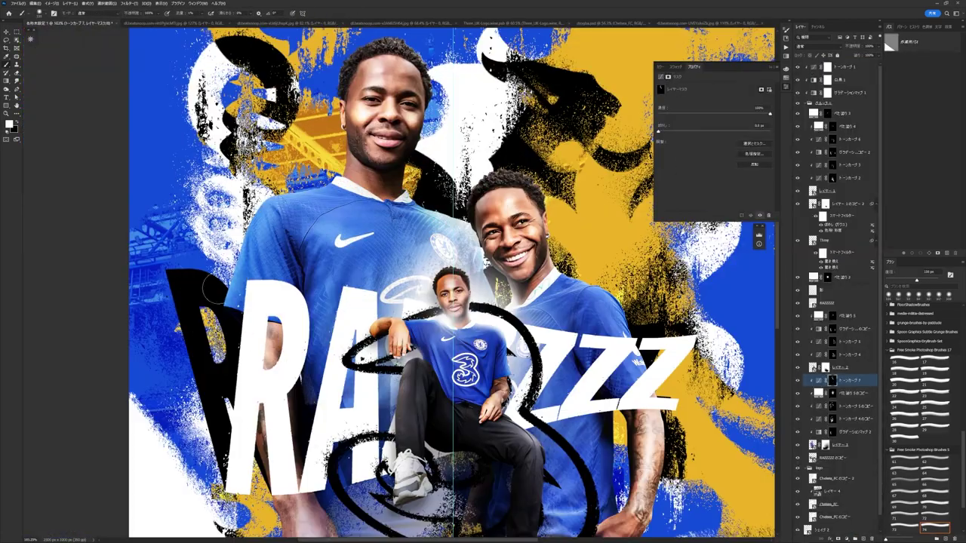
scroll(346, 197, "down", 3)
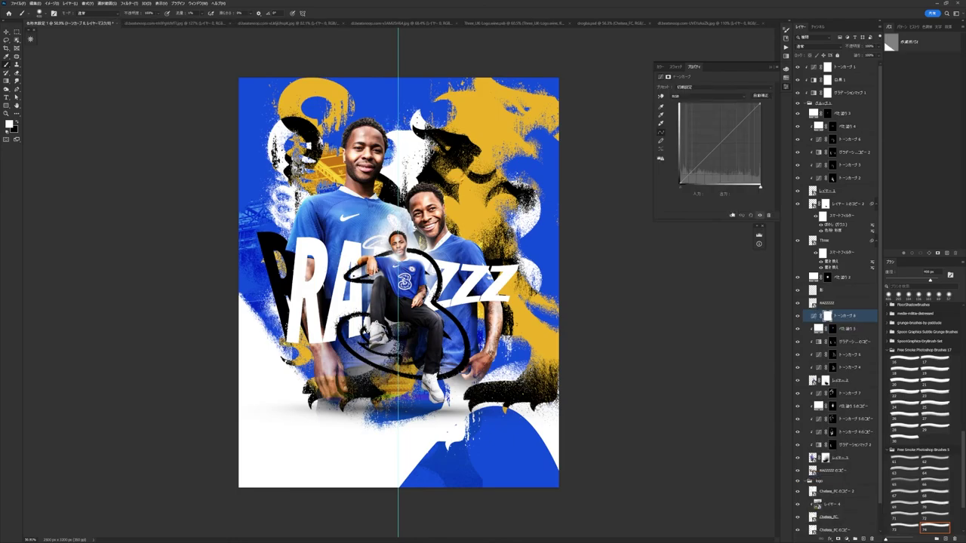
scroll(445, 219, "up", 5)
scroll(399, 286, "down", 3)
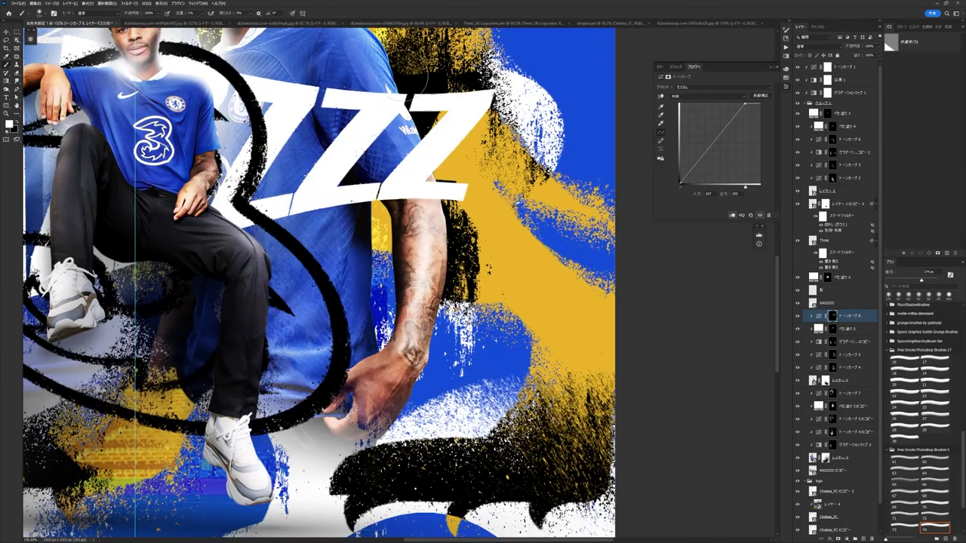
key("ctrl+0")
key("v")
left_click(716, 330)
scroll(716, 330, "up", 5)
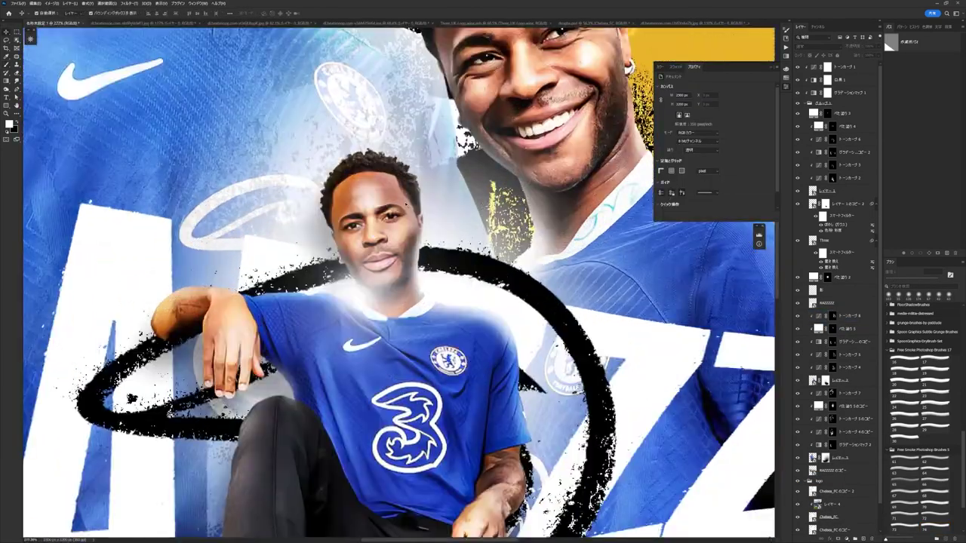
scroll(716, 329, "down", 5)
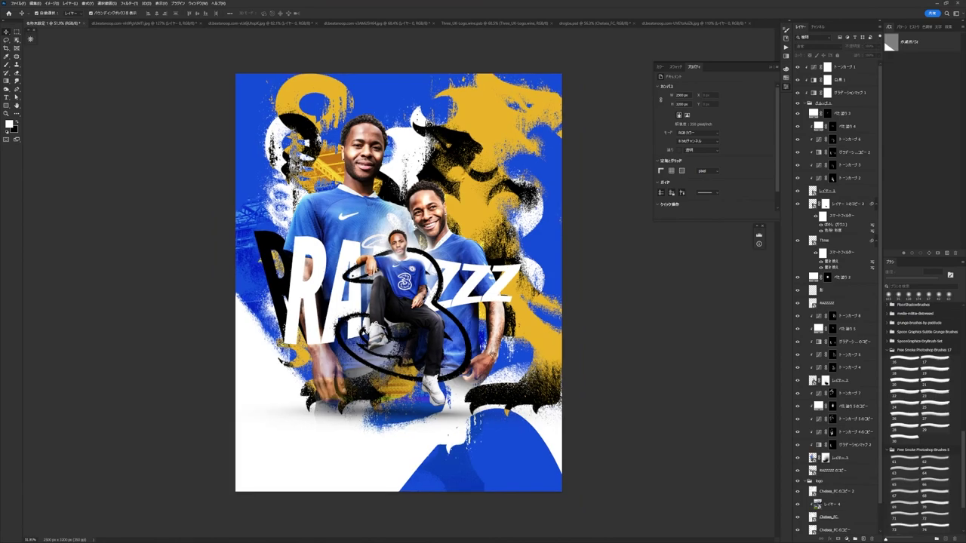
scroll(399, 282, "up", 2)
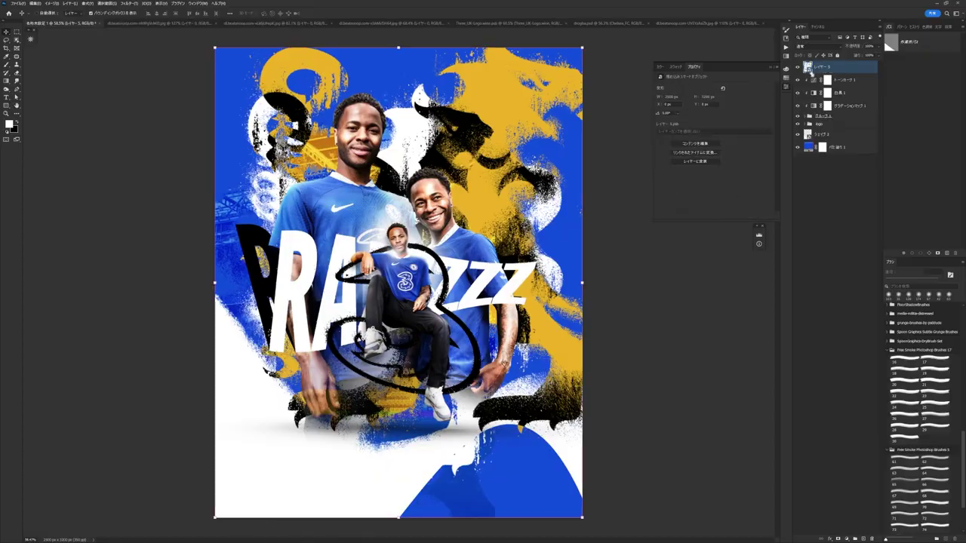
Step: Apply Camera Raw: reset Tint, raise Highlights, lift the curve's dark tones, and strengthen the blues
key("ctrl+shift+a")
double_click(918, 91)
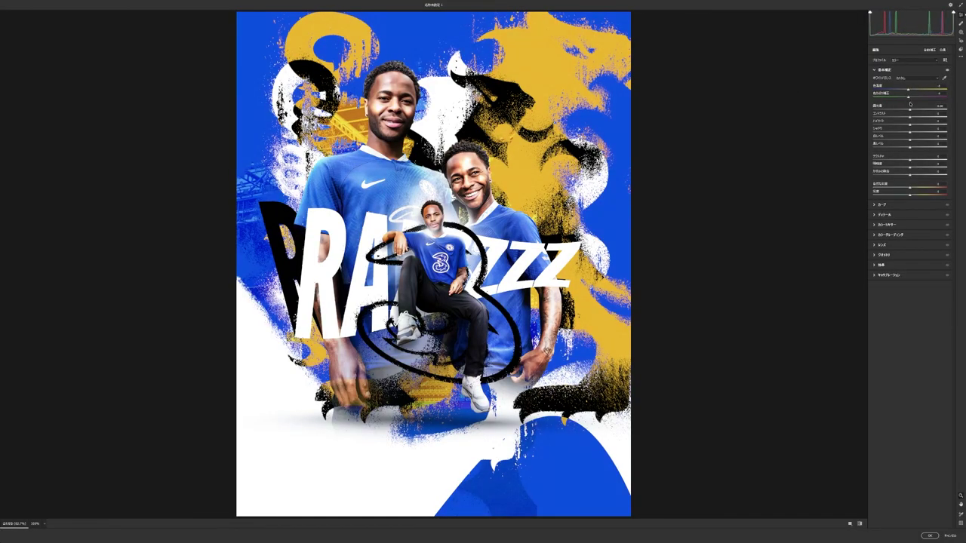
left_click_drag(911, 124, 913, 125)
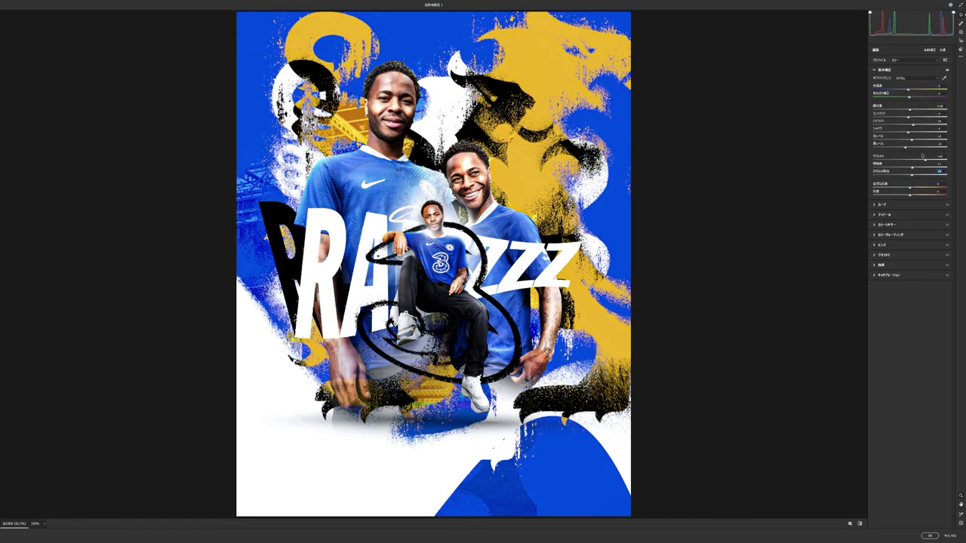
key("ctrl+alt+2")
left_click_drag(900, 174, 907, 176)
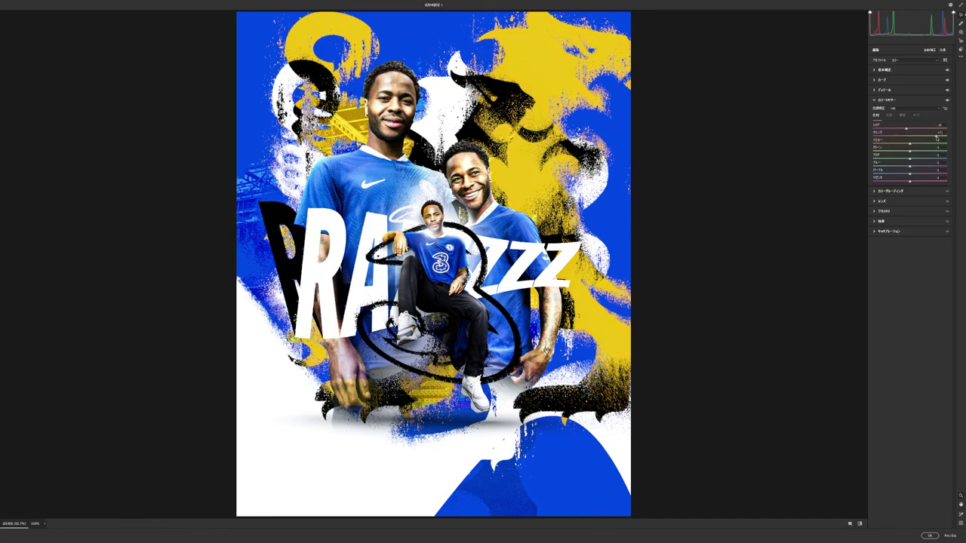
left_click_drag(910, 165, 911, 167)
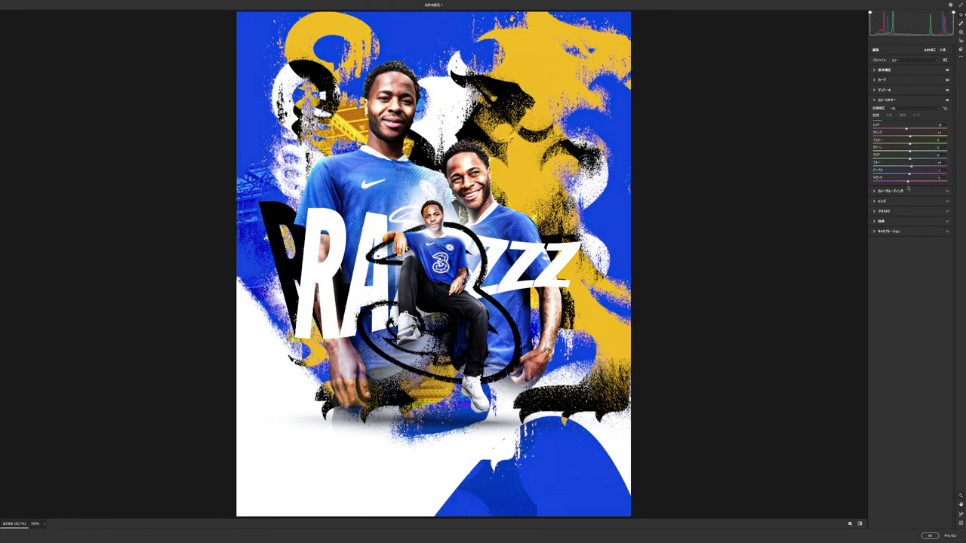
key("ctrl+alt+8")
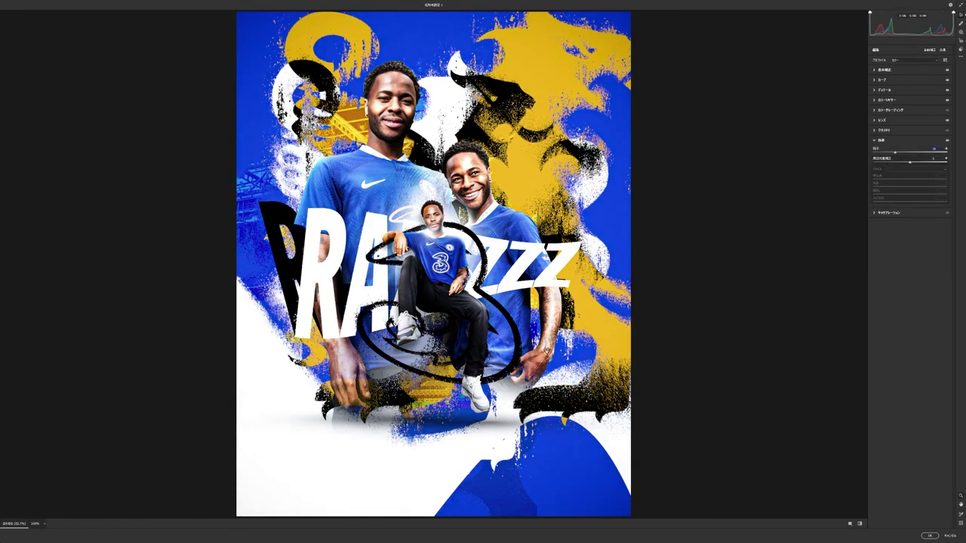
key("m")
left_click(571, 337)
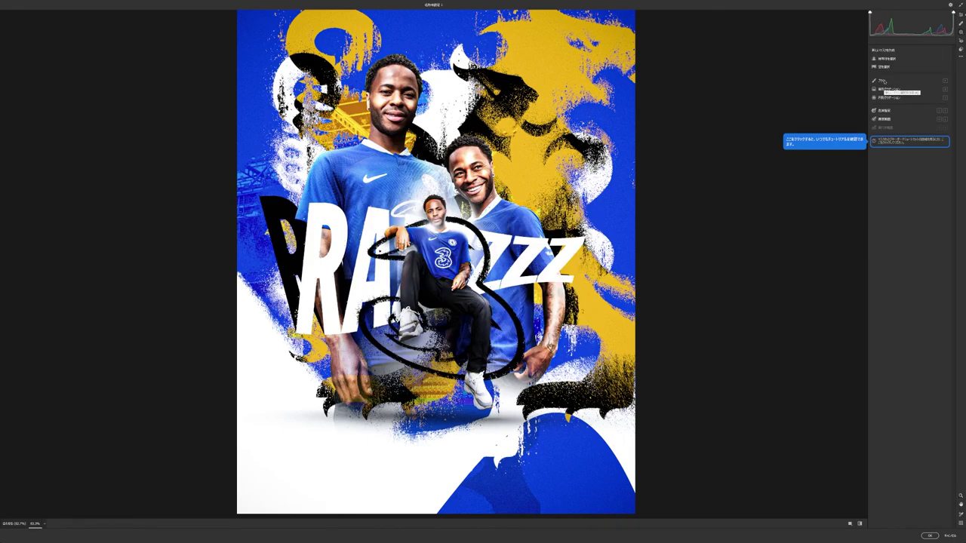
left_click(960, 22)
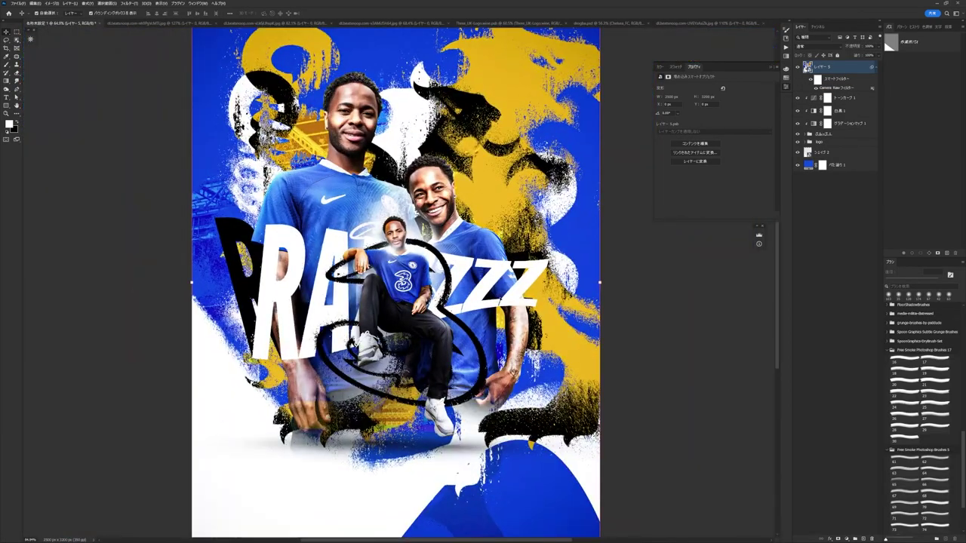
Step: Add a Gradient Map adjustment blended in Soft Light mode
left_click(818, 534)
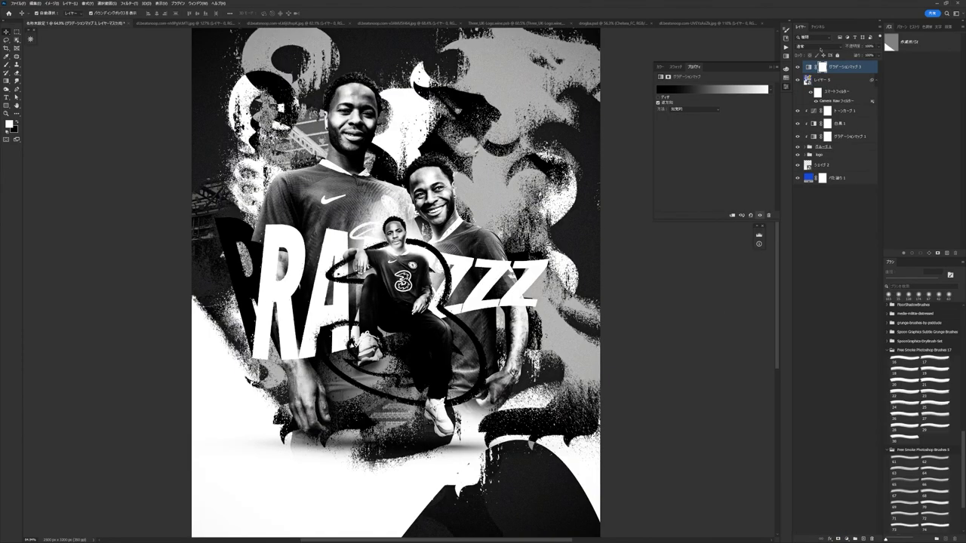
left_click(808, 46)
left_click(811, 143)
Step: Add a Curves layer and paint black on its mask with an enlarged brush
left_click(818, 534)
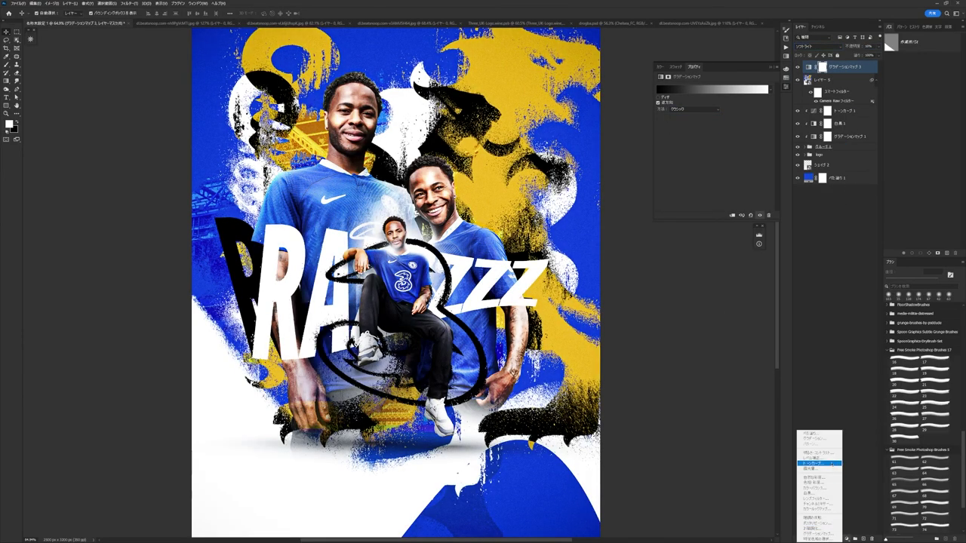
left_click(811, 460)
key("b")
key("x")
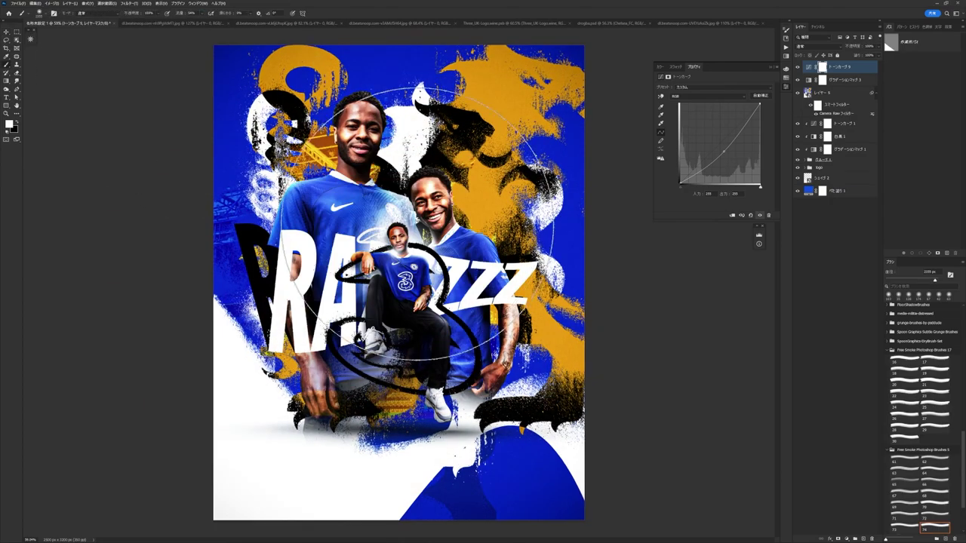
left_click_drag(393, 249, 381, 227)
key("bracketright")
key("bracketright")
key("bracketright")
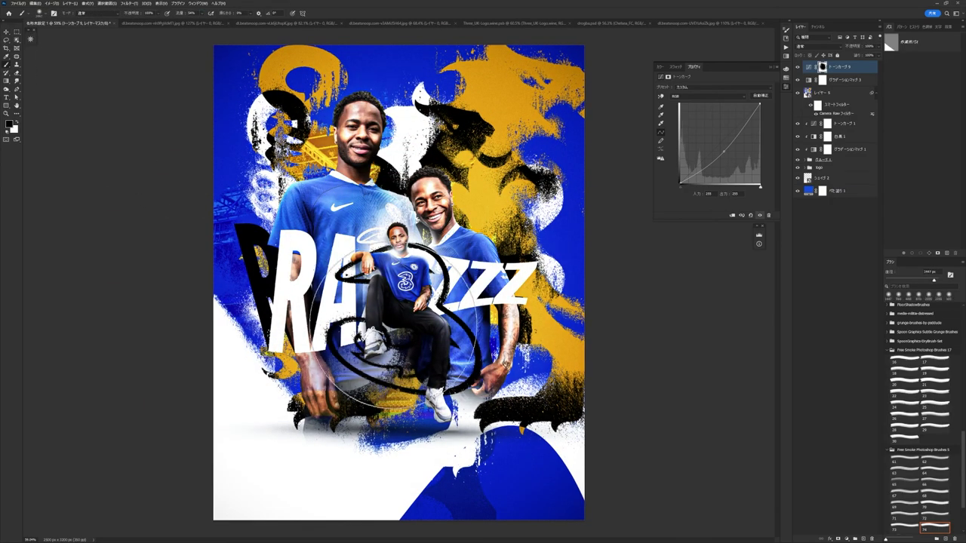
Step: Add Color Lookup layers starting from the 3Strip look and group the top adjustment layers
left_click(819, 537)
left_click(811, 499)
left_click(732, 87)
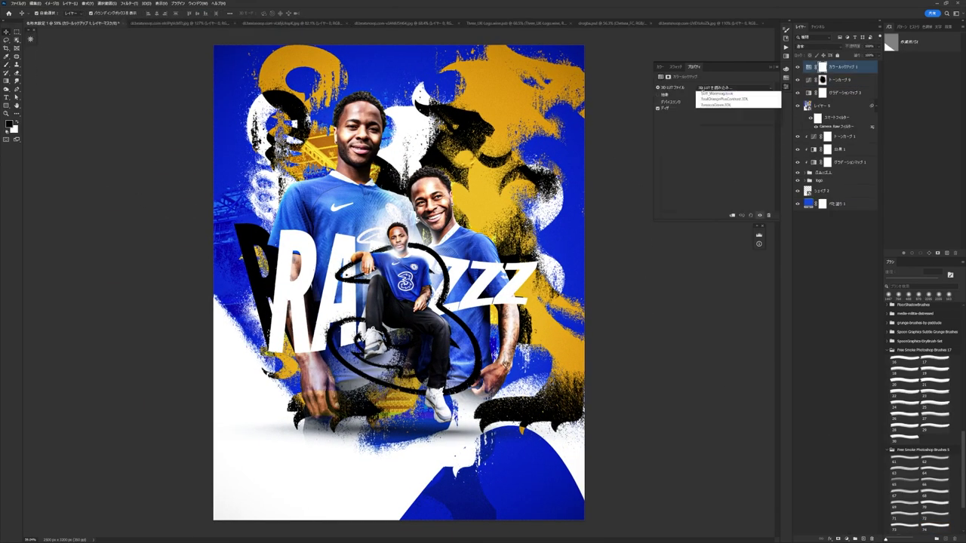
left_click(709, 113)
key("Down")
key("Down")
key("Down")
key("Down")
key("Down")
key("Down")
key("Down")
key("Down")
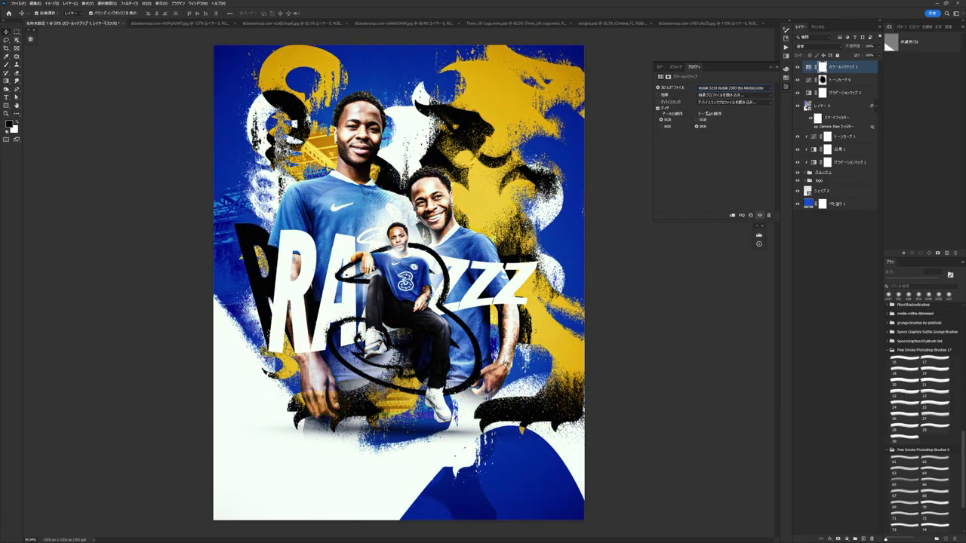
key("Down")
key("Down")
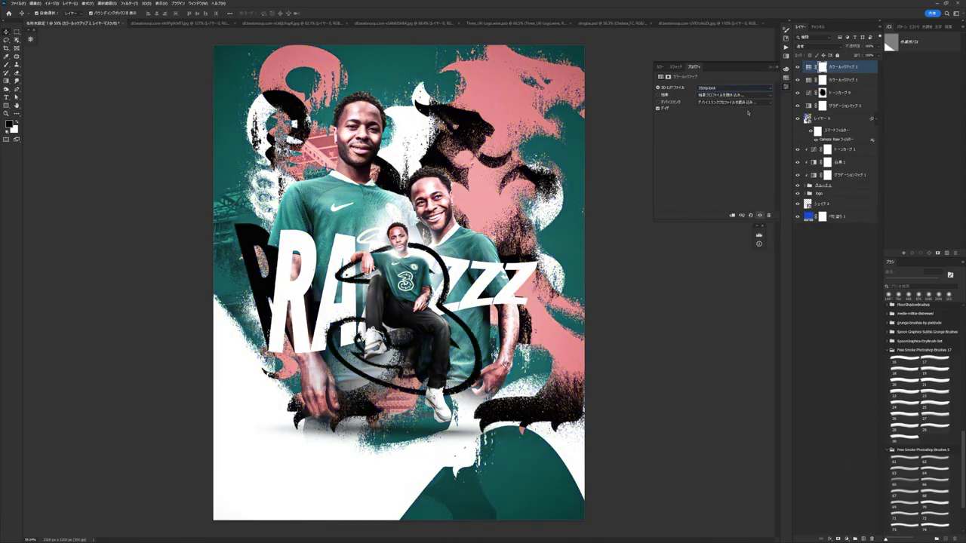
key("ctrl+g")
left_click(819, 538)
Step: Create a mid-grey fill with Add Noise, blend it as Overlay, and duplicate it for grain
left_click(811, 355)
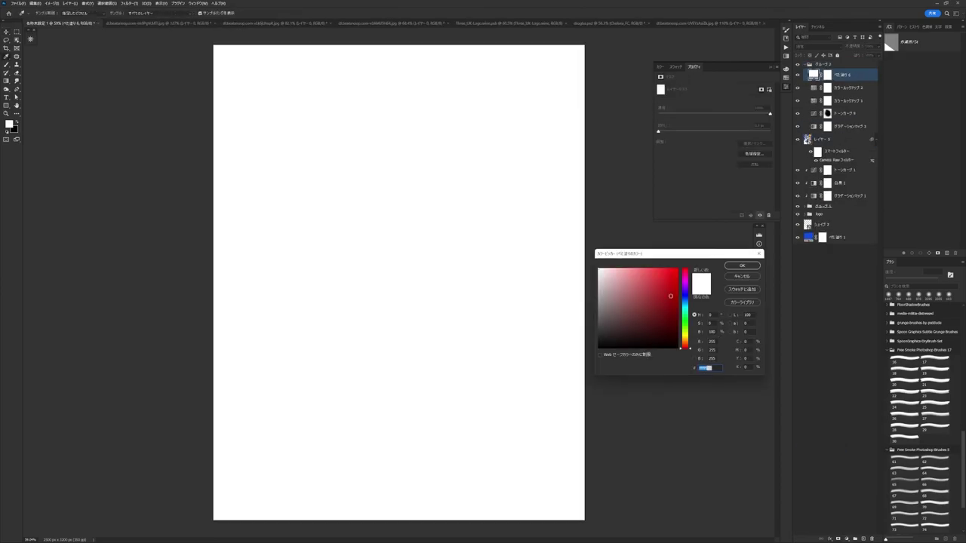
left_click(649, 302)
left_click(702, 367)
left_click(67, 3)
left_click(113, 120)
left_click(498, 197)
left_click(510, 139)
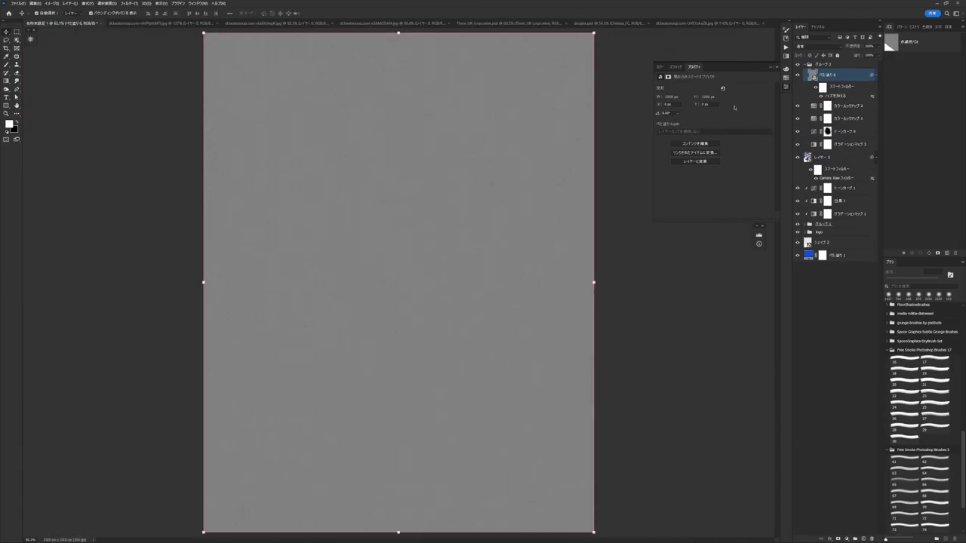
key("shift+alt+o")
key("ctrl+j")
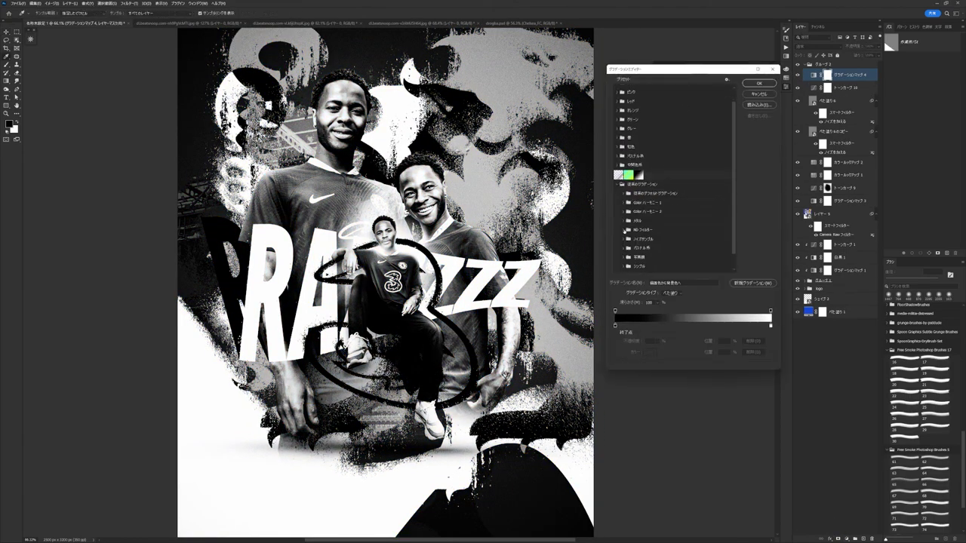
Step: Apply a Photographic navy-and-tan gradient preset to the gradient map and recolour its stops
left_click(622, 240)
left_click(664, 226)
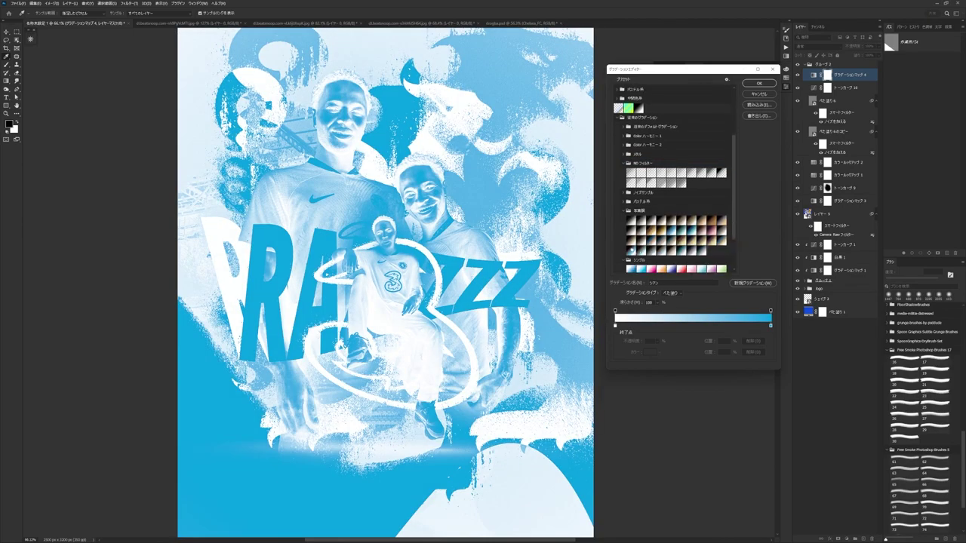
left_click(691, 235)
double_click(654, 325)
left_click_drag(685, 302, 685, 339)
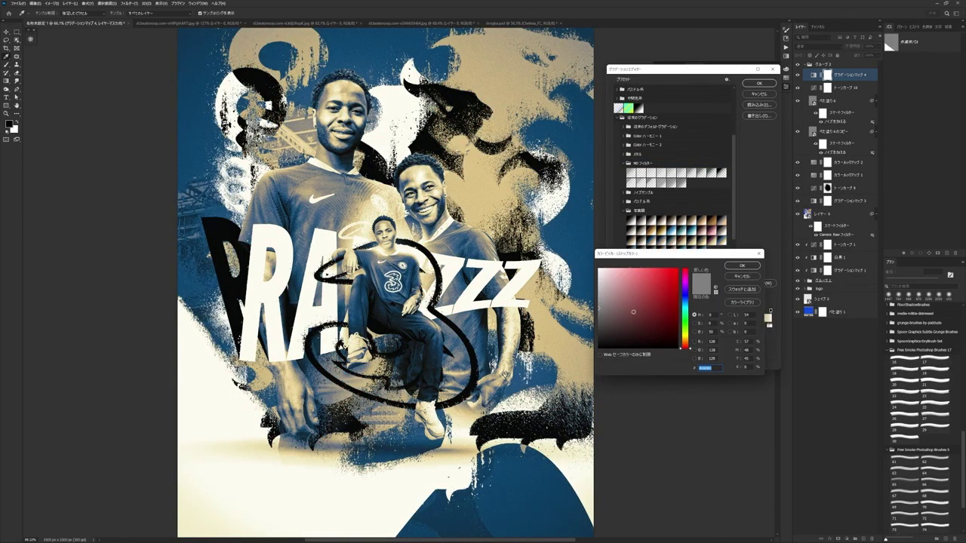
key("Return")
double_click(731, 325)
key("Return")
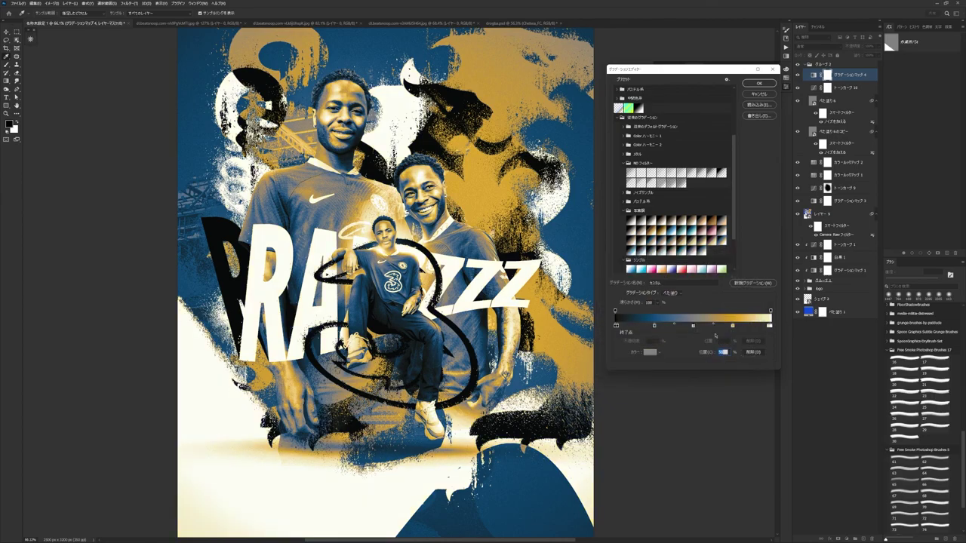
key("Return")
left_click(819, 46)
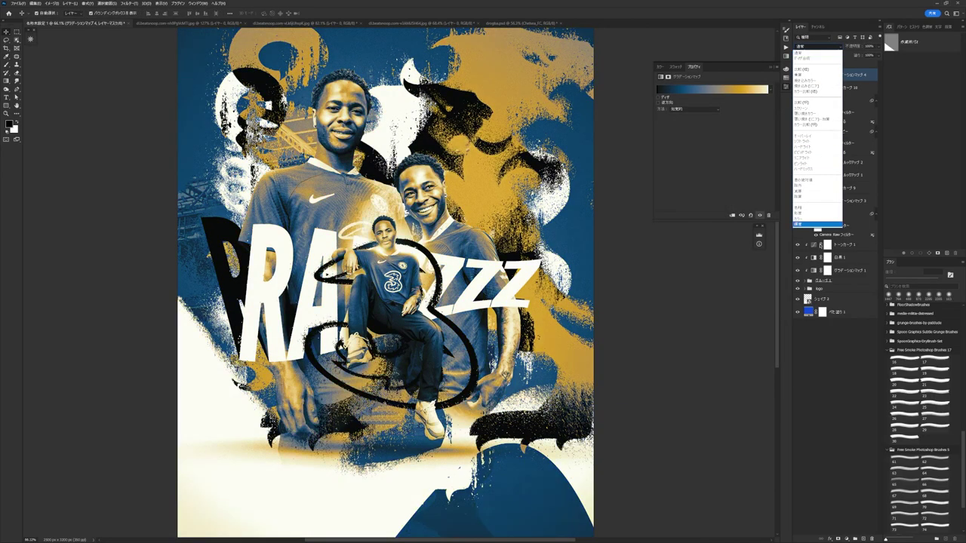
key("Escape")
Step: Hide the gradient map and add a Selective Color layer that slightly deepens the blacks
left_click(797, 75)
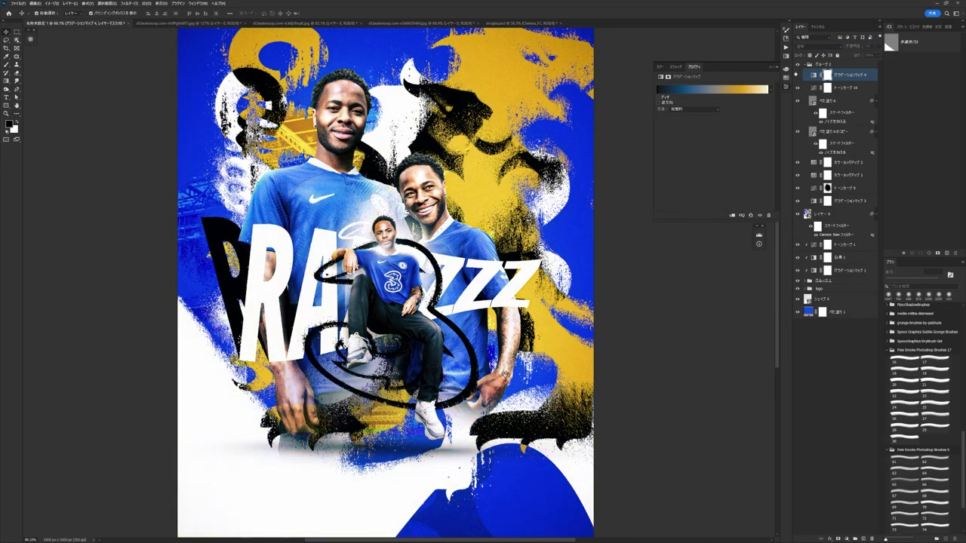
left_click(847, 539)
left_click(819, 519)
left_click_drag(715, 150, 699, 150)
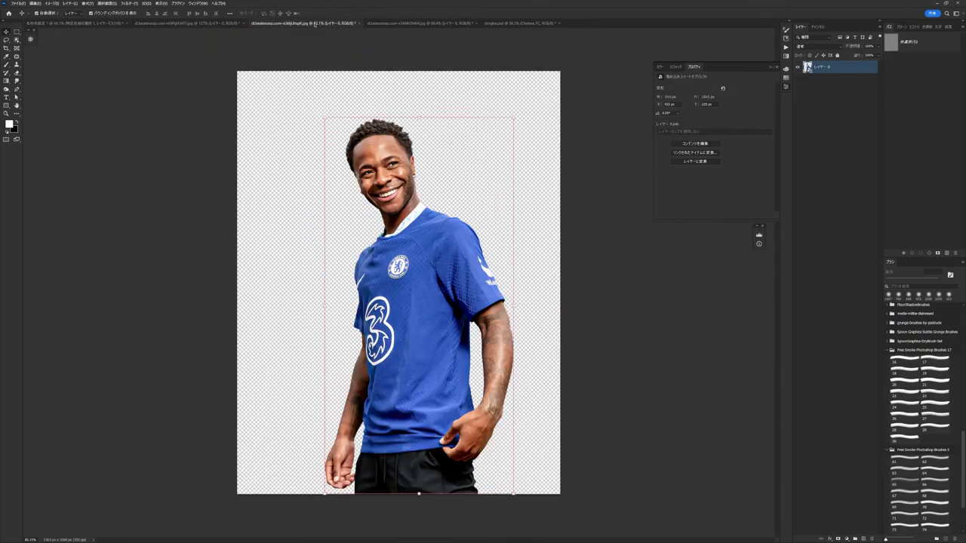
Step: Add a Curves layer, then stamp a merged copy of the poster and apply High Pass sharpening
scroll(494, 179, "up", 1)
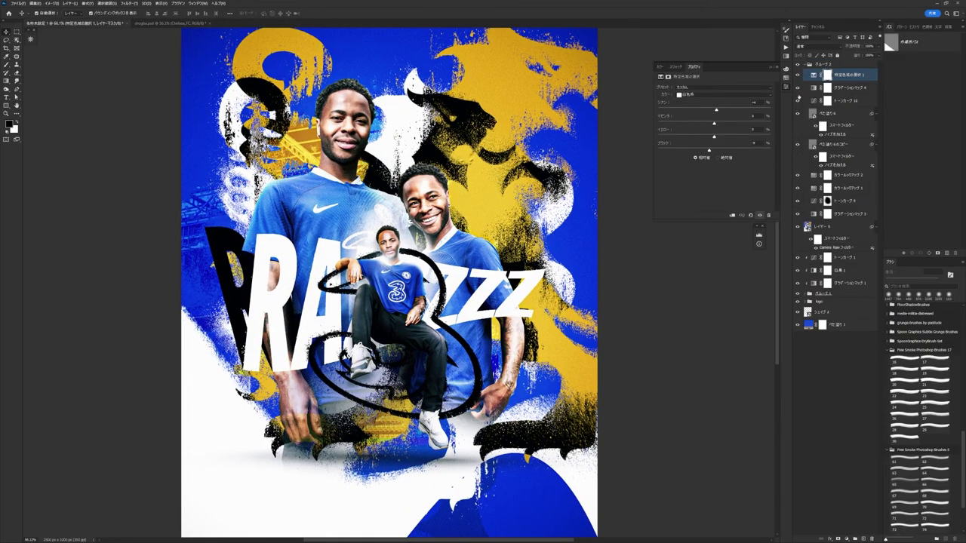
left_click(822, 464)
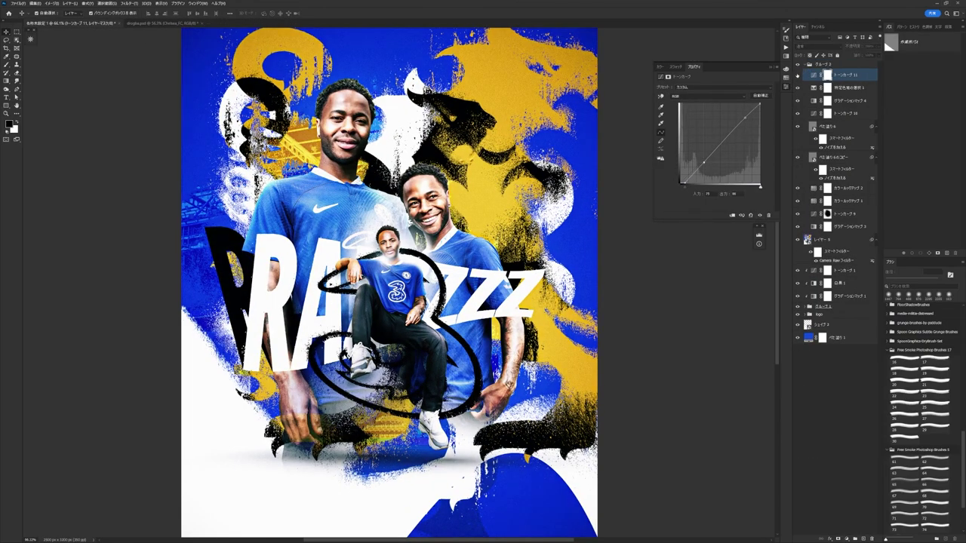
key("ctrl+shift+alt+e")
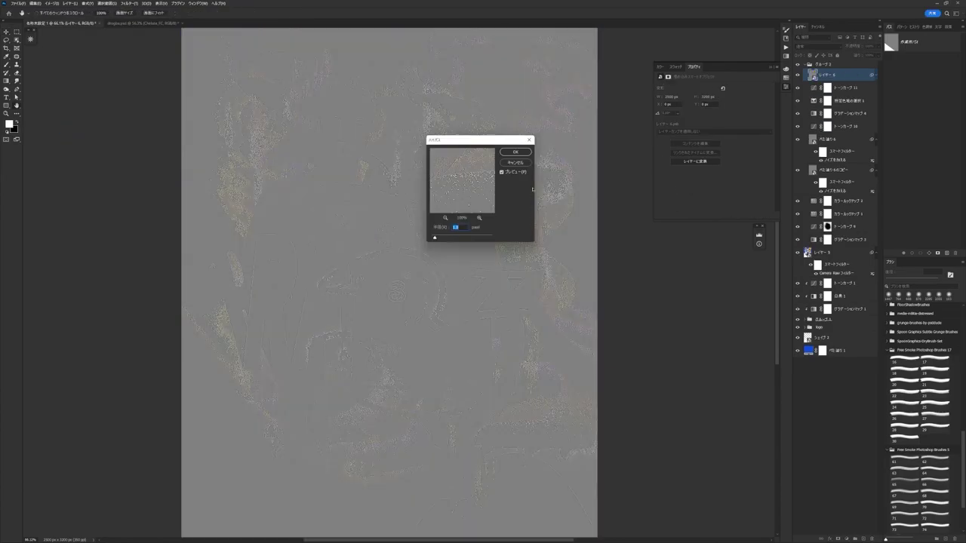
key("Return")
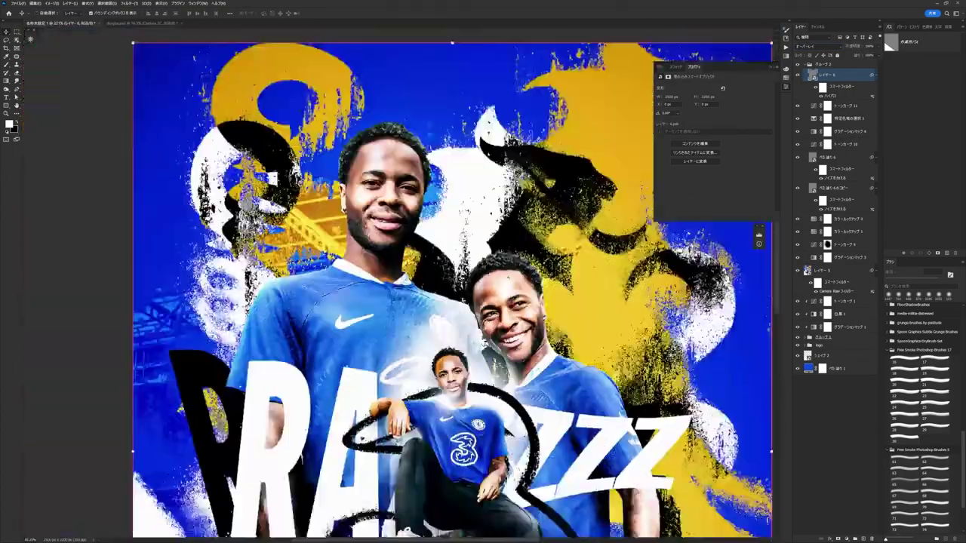